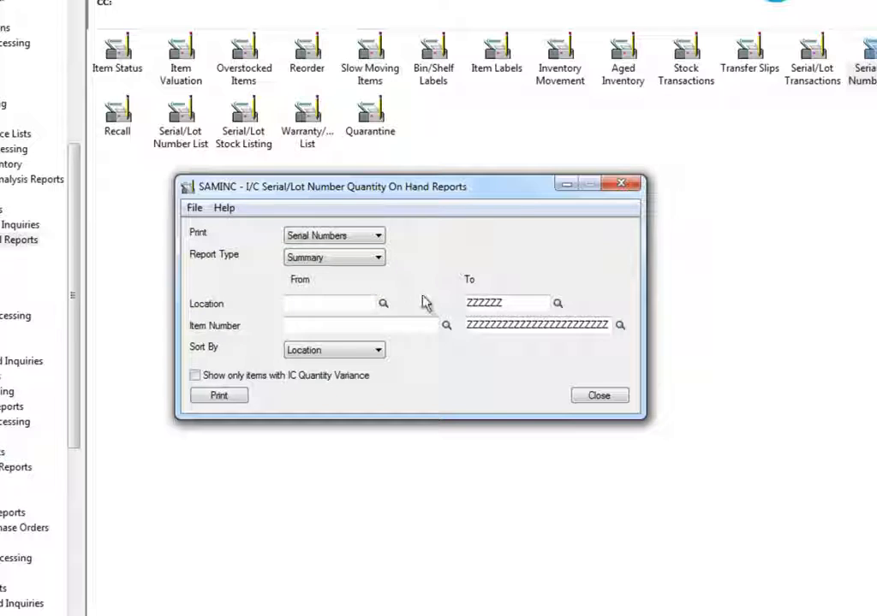
pyautogui.click(379, 351)
pyautogui.click(380, 377)
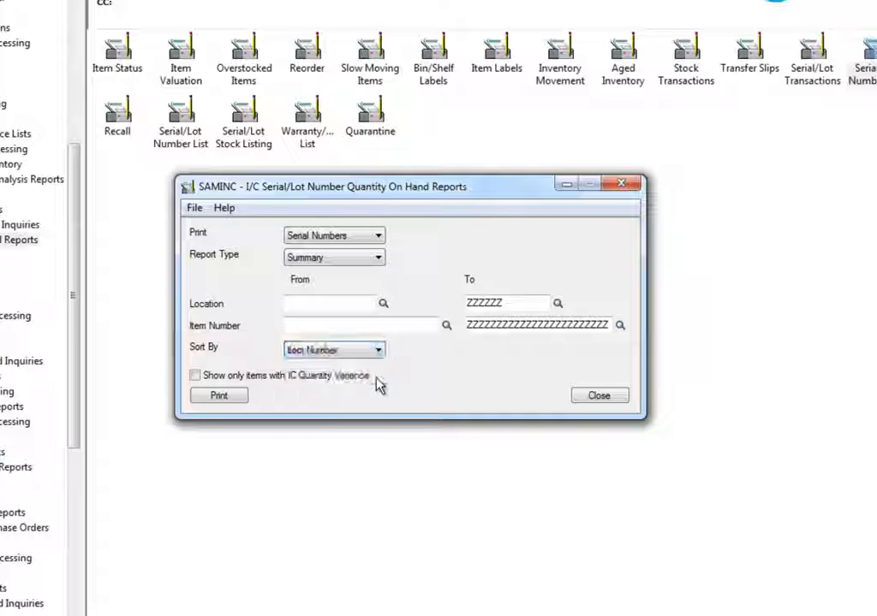
pyautogui.click(372, 349)
pyautogui.click(364, 365)
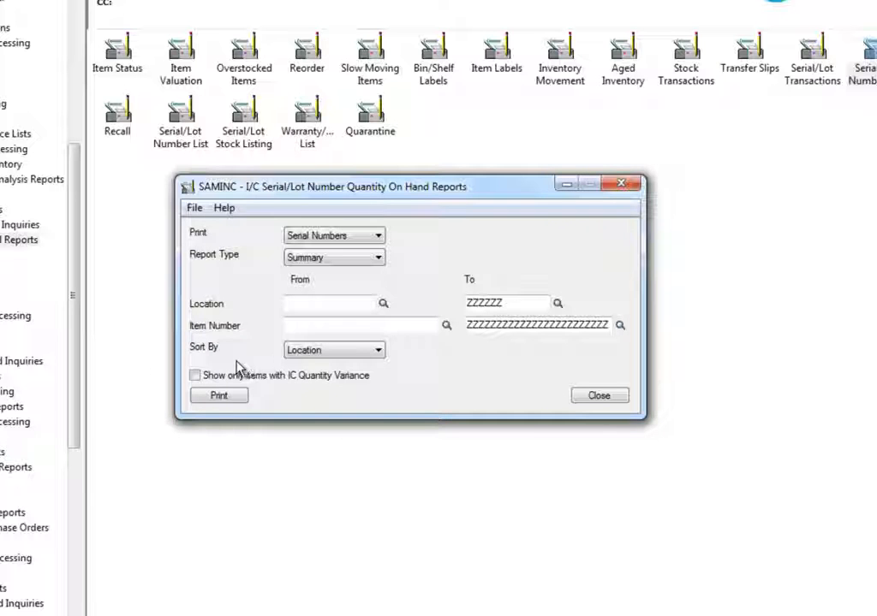
pyautogui.click(196, 376)
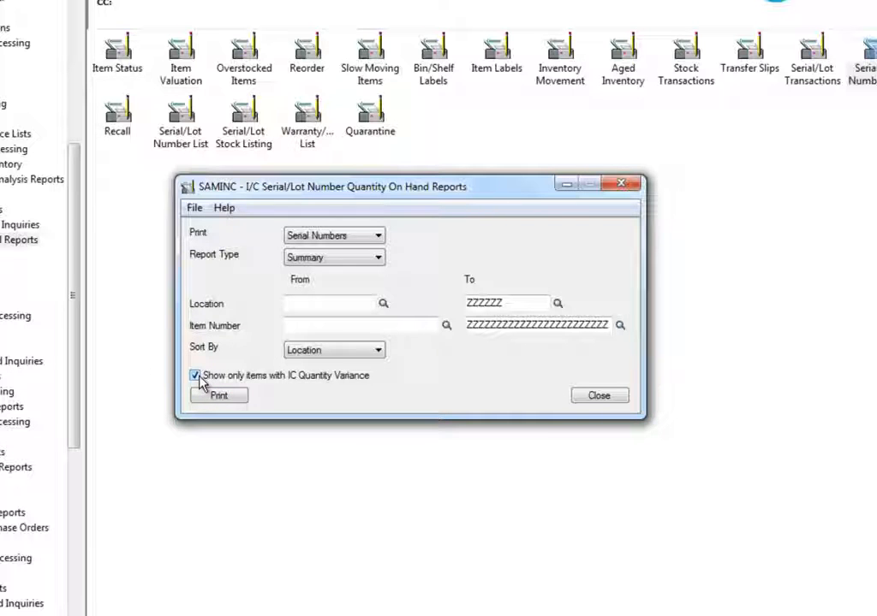
pyautogui.click(196, 377)
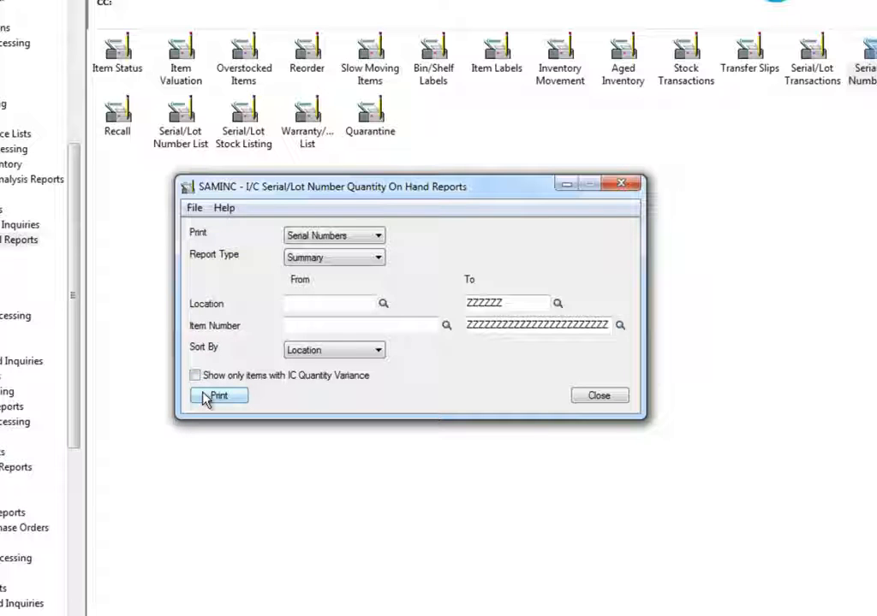
# Print the Serial Numbers quantity on hand report in Summary form, sorted by Location, and view its remaining columns.
pyautogui.click(215, 395)
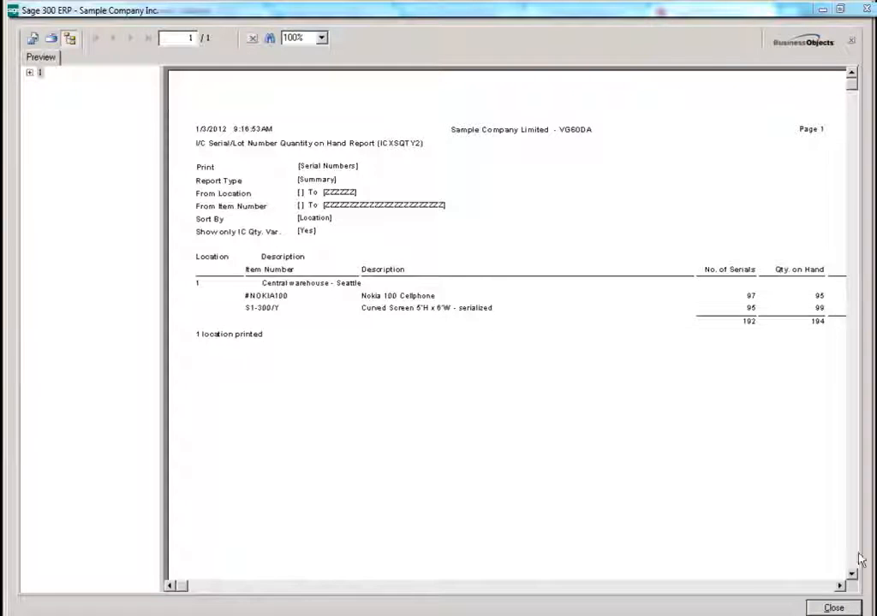
pyautogui.click(841, 586)
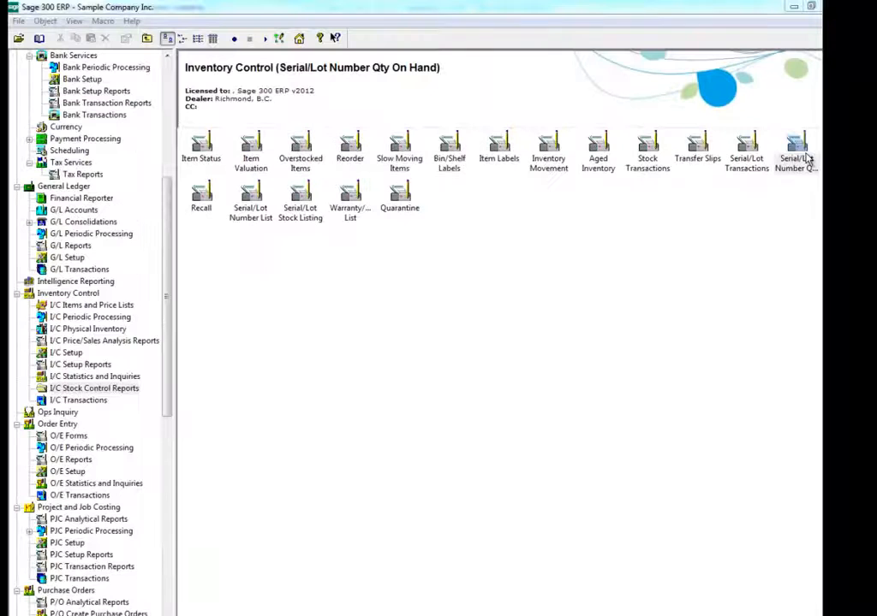
# Print the Serial/Lot Number Quantity On Hand summary report for Lot Numbers and view its remaining columns.
pyautogui.doubleClick(798, 154)
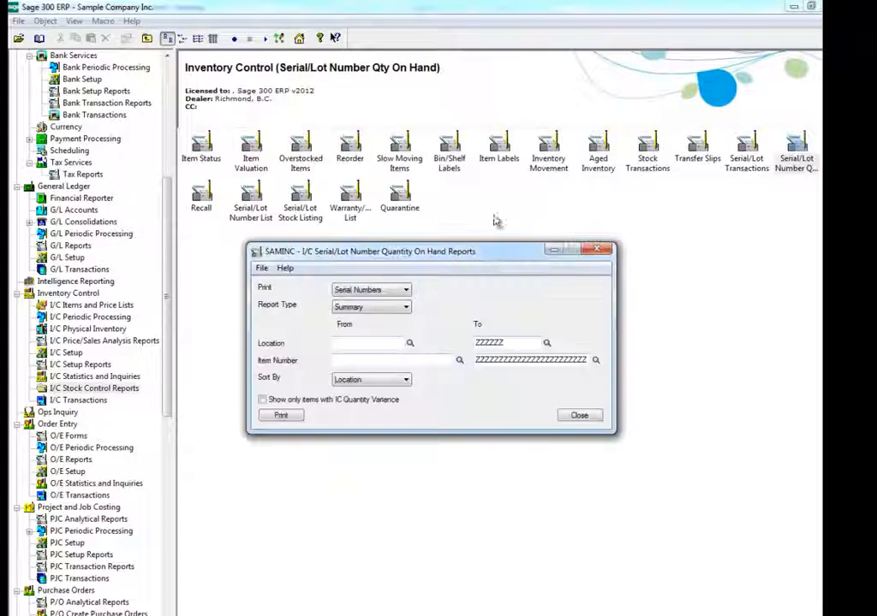
pyautogui.click(406, 290)
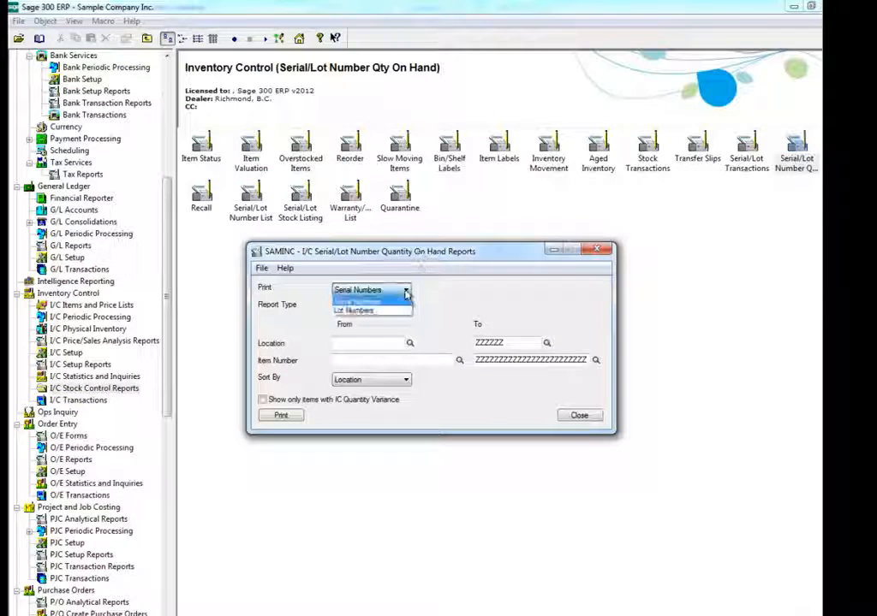
pyautogui.click(404, 310)
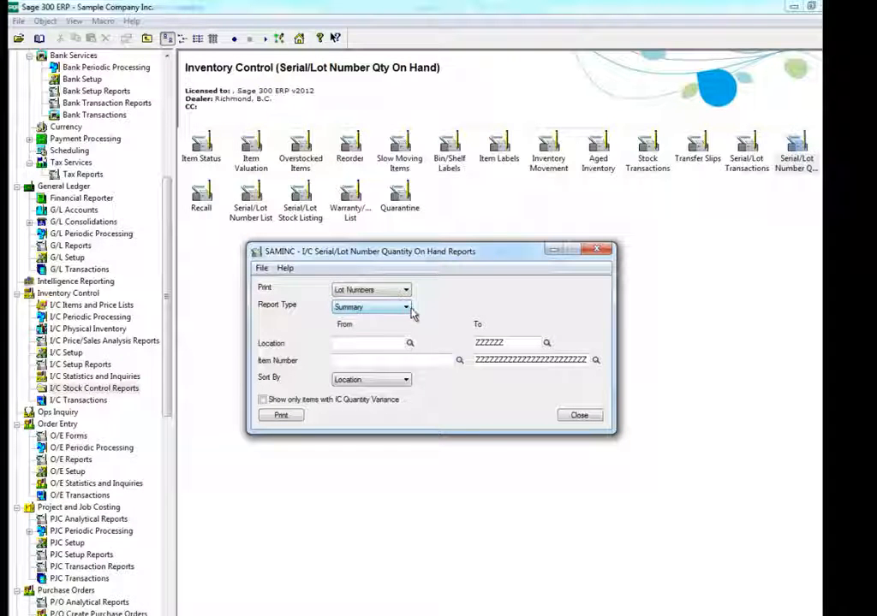
pyautogui.click(292, 416)
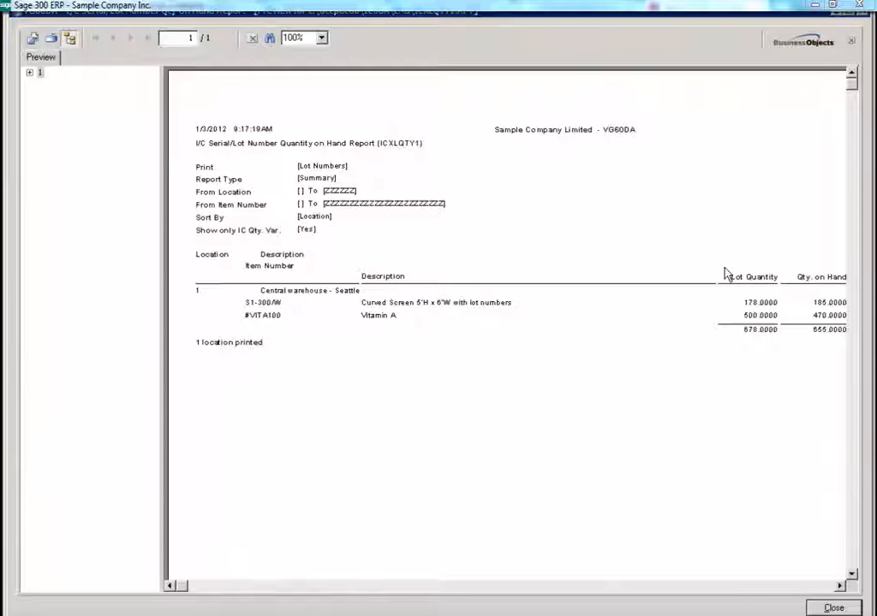
pyautogui.click(840, 586)
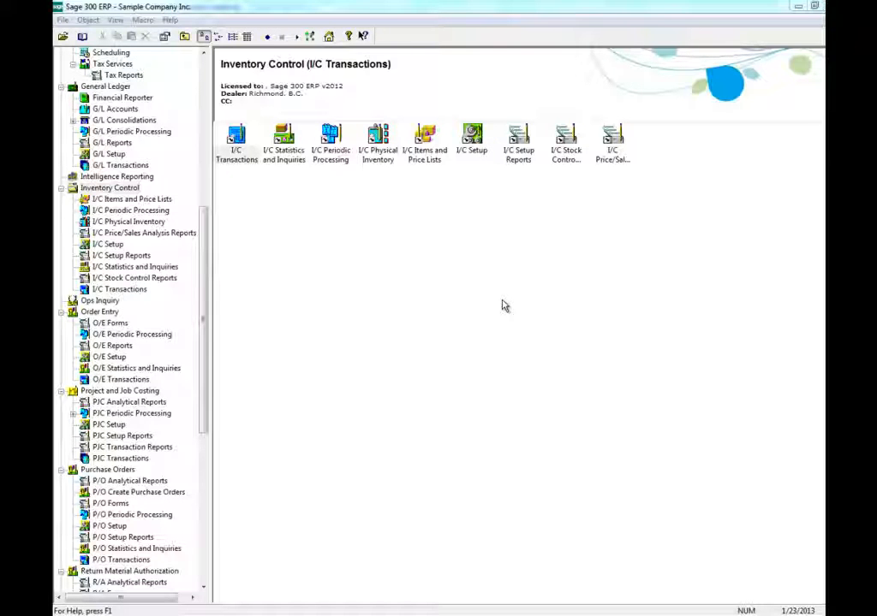
# Open Serial/Lot Reconciliations from Inventory Control's periodic processing.
pyautogui.click(137, 189)
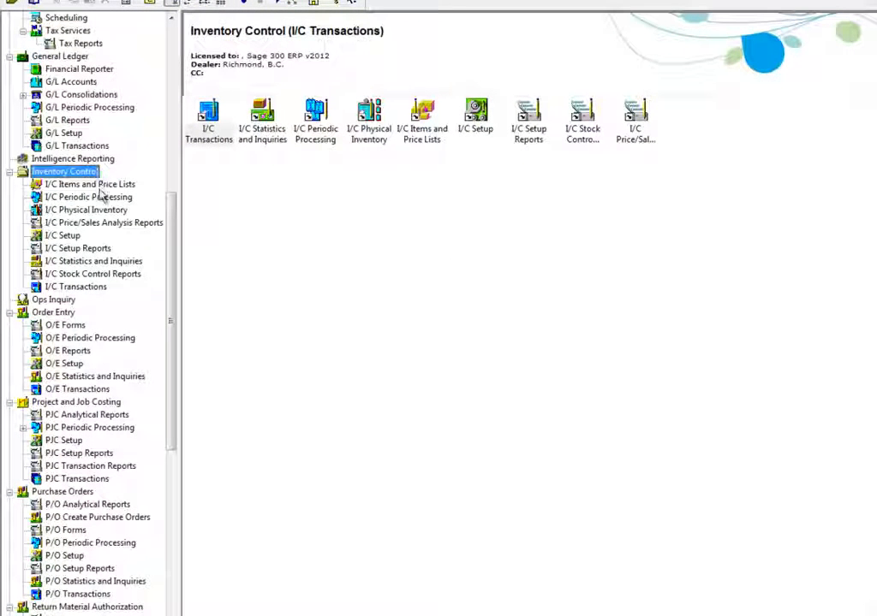
pyautogui.click(100, 200)
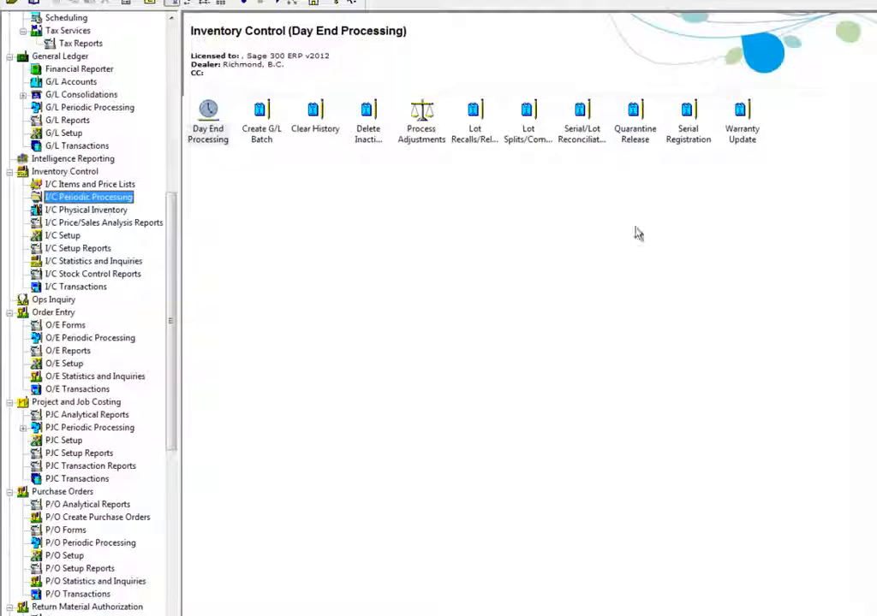
pyautogui.click(578, 132)
pyautogui.doubleClick(577, 136)
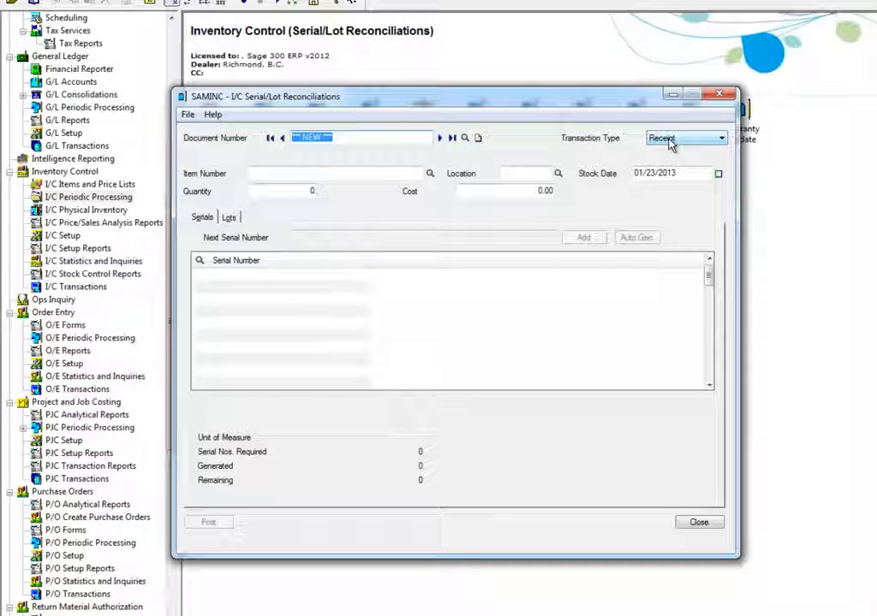
# Review the transaction types available for the new serial/lot reconciliation.
pyautogui.click(670, 142)
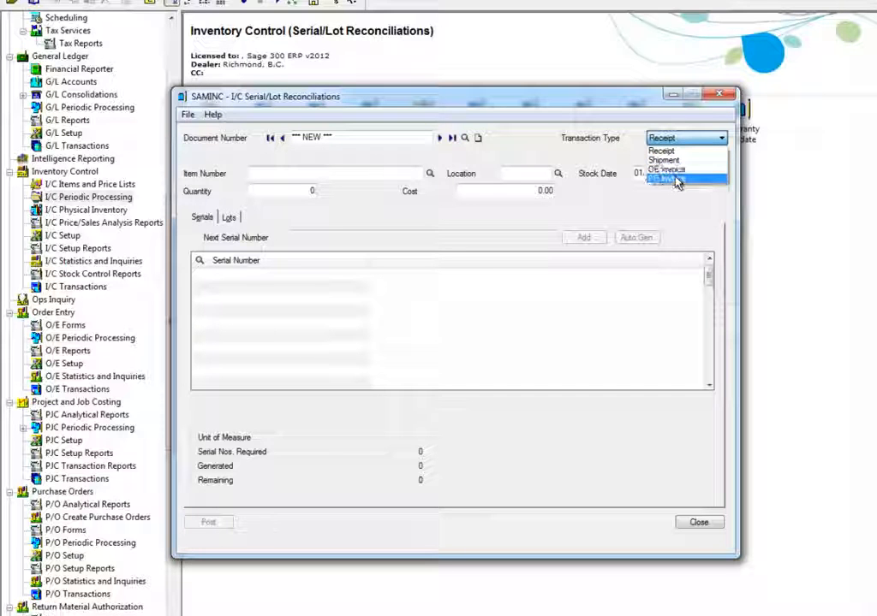
pyautogui.click(696, 139)
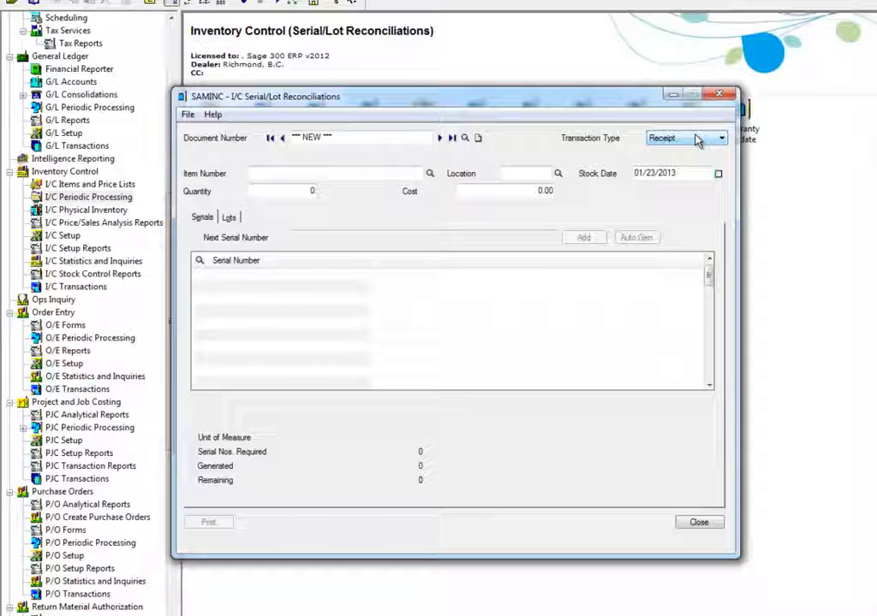
pyautogui.click(696, 140)
pyautogui.click(696, 140)
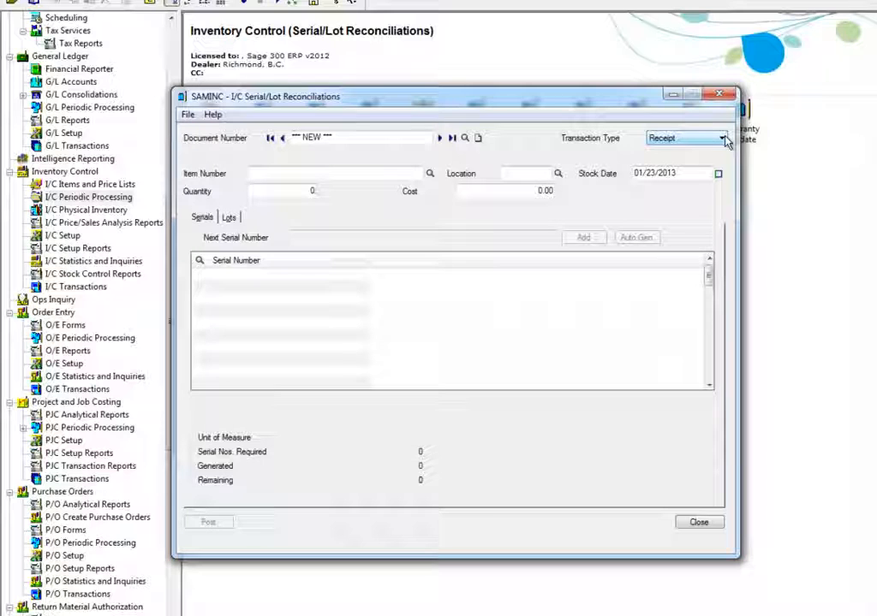
pyautogui.click(722, 139)
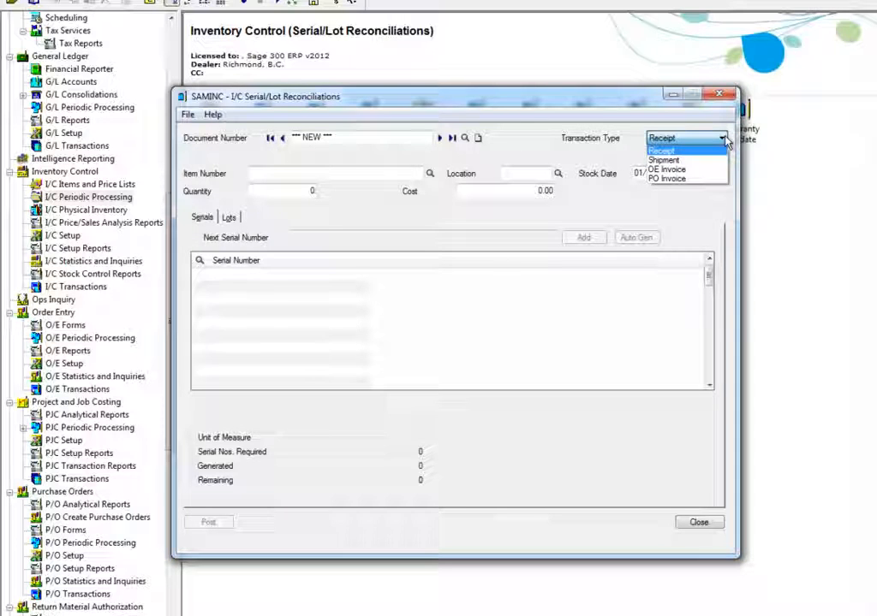
pyautogui.click(723, 140)
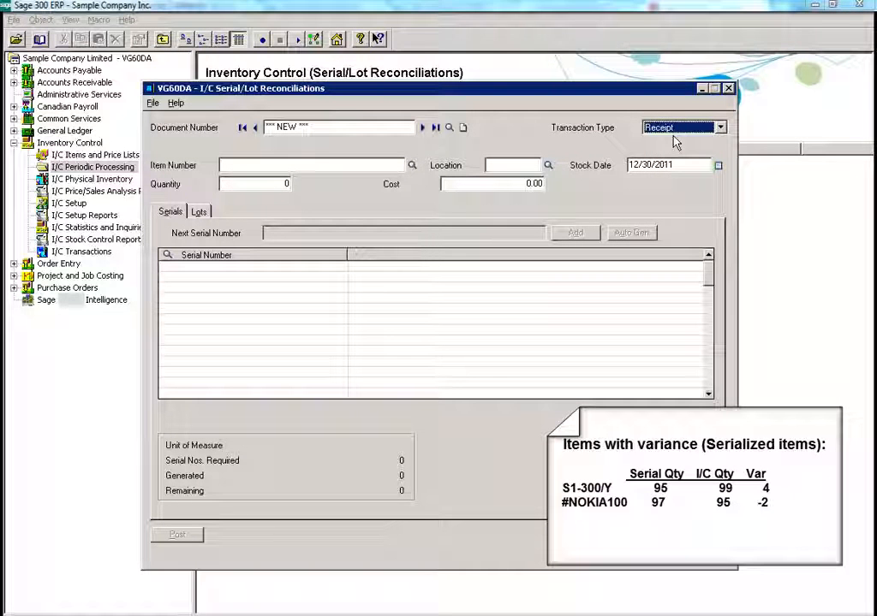
# Enter item number S1-300/Y and location 1 on the new receipt reconciliation, keeping the default stock date.
pyautogui.click(372, 166)
pyautogui.write('S13')
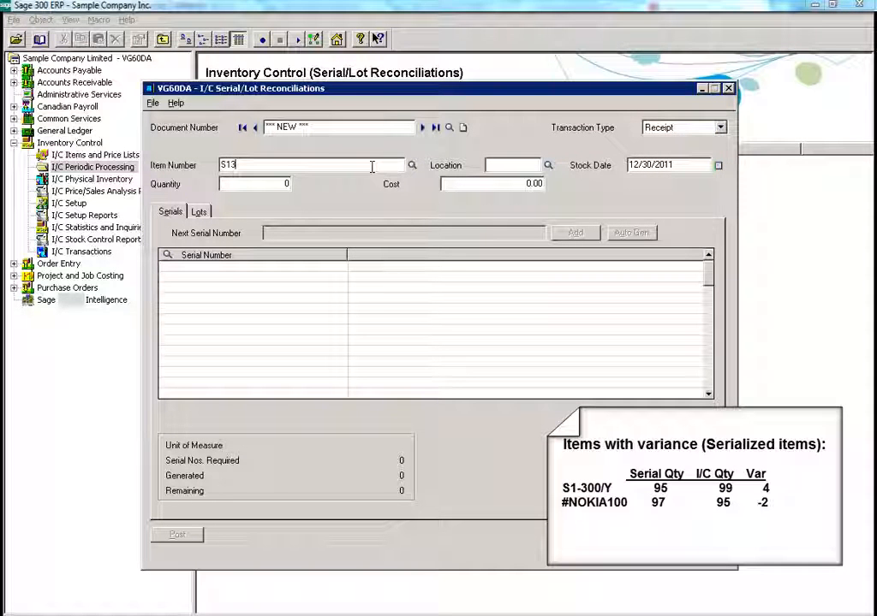
pyautogui.write('00Y')
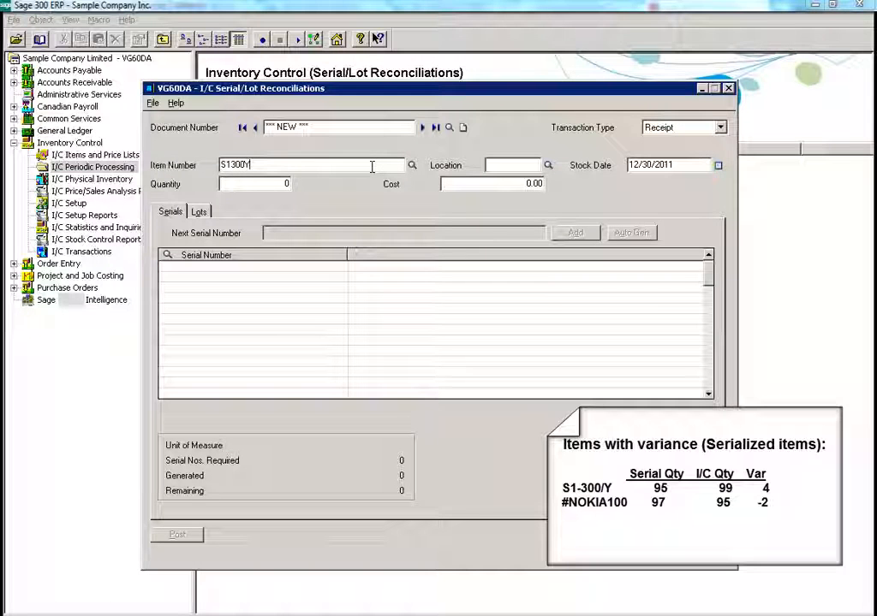
pyautogui.press('Tab')
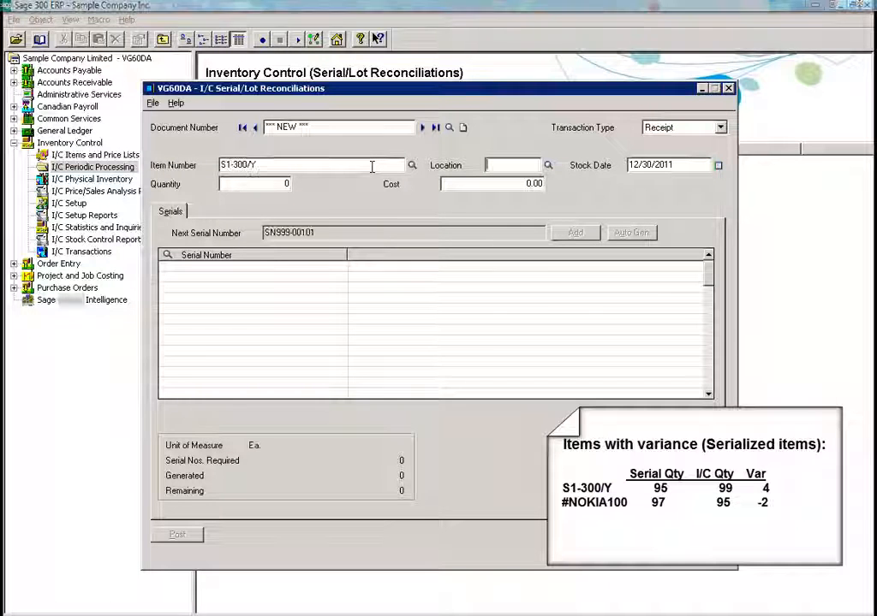
pyautogui.write('1')
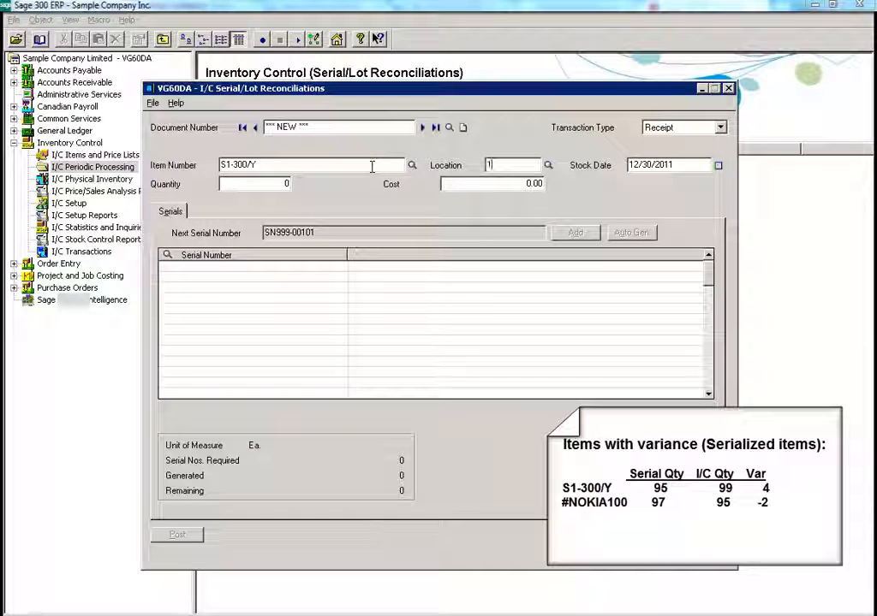
pyautogui.press('Tab')
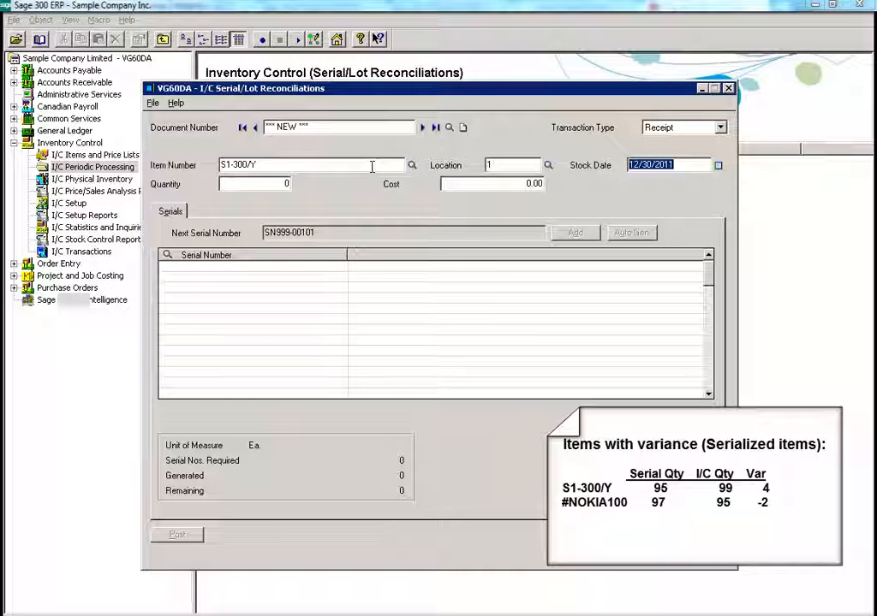
pyautogui.press('Tab')
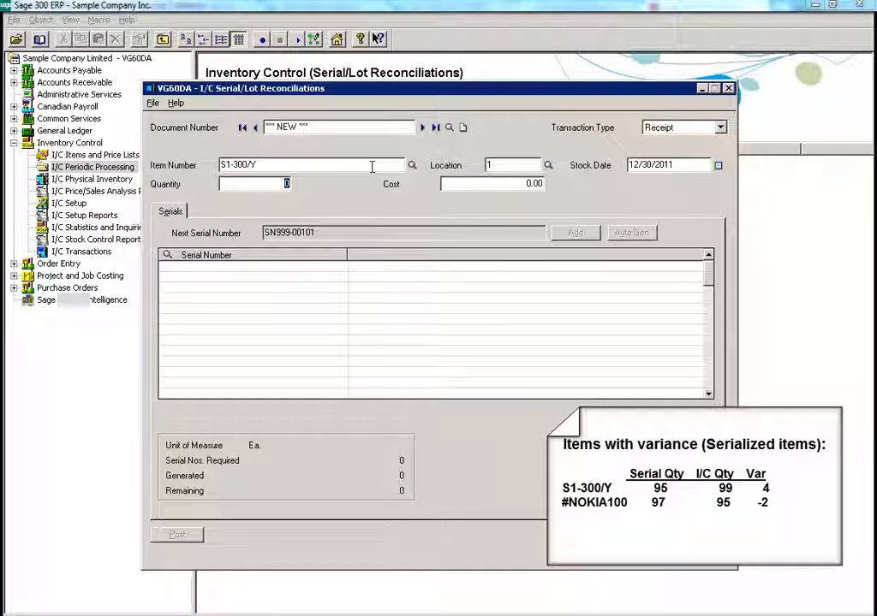
# Set the receipt's quantity to 4 and its cost to 20.00.
pyautogui.write('4')
pyautogui.press('Tab')
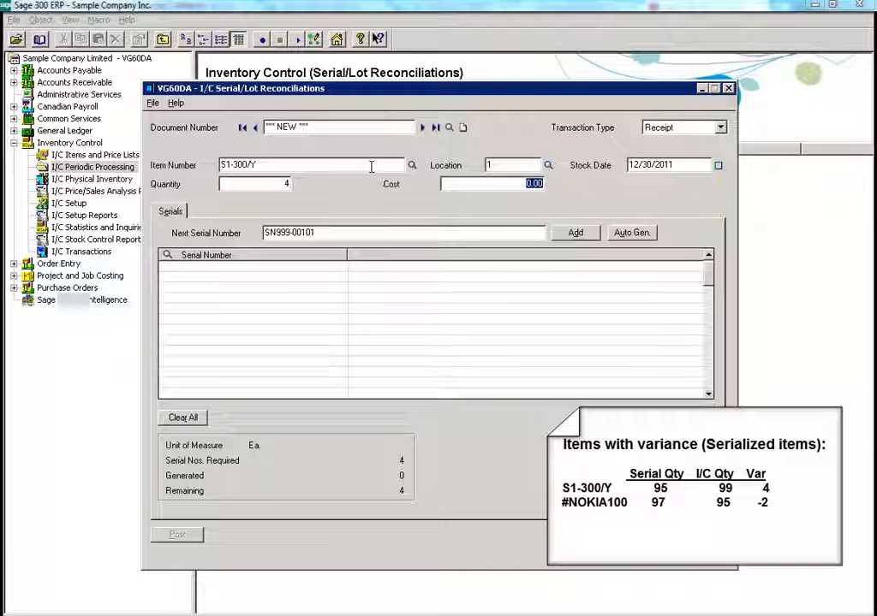
pyautogui.write('20')
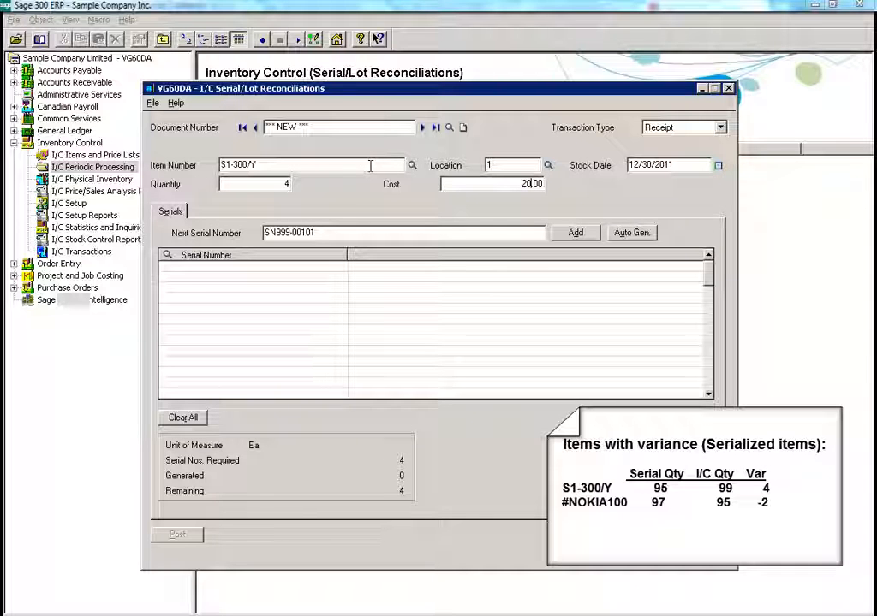
pyautogui.press('Tab')
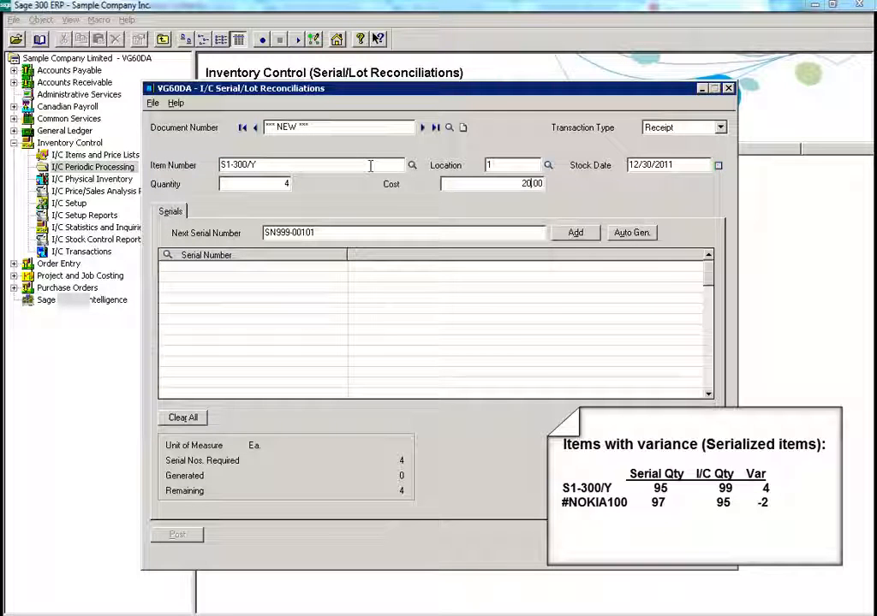
pyautogui.press('Tab')
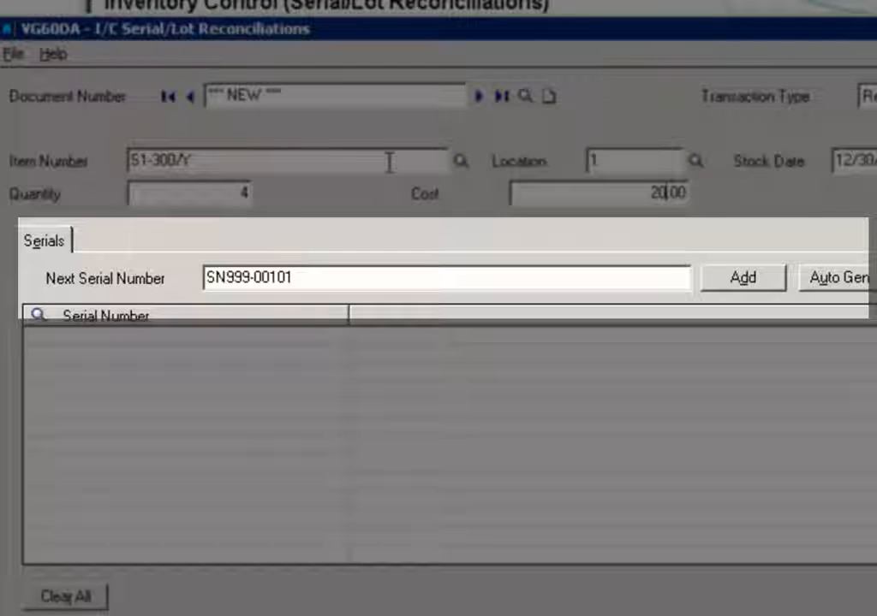
pyautogui.press('Tab')
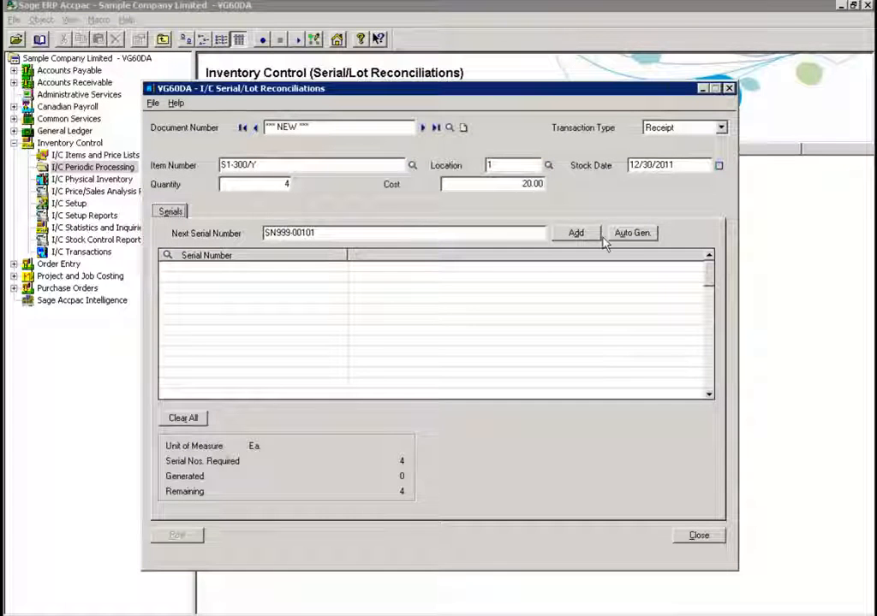
# Auto-generate serial numbers for the receipt of item S1-300/Y, check them, and post the reconciliation.
pyautogui.click(634, 234)
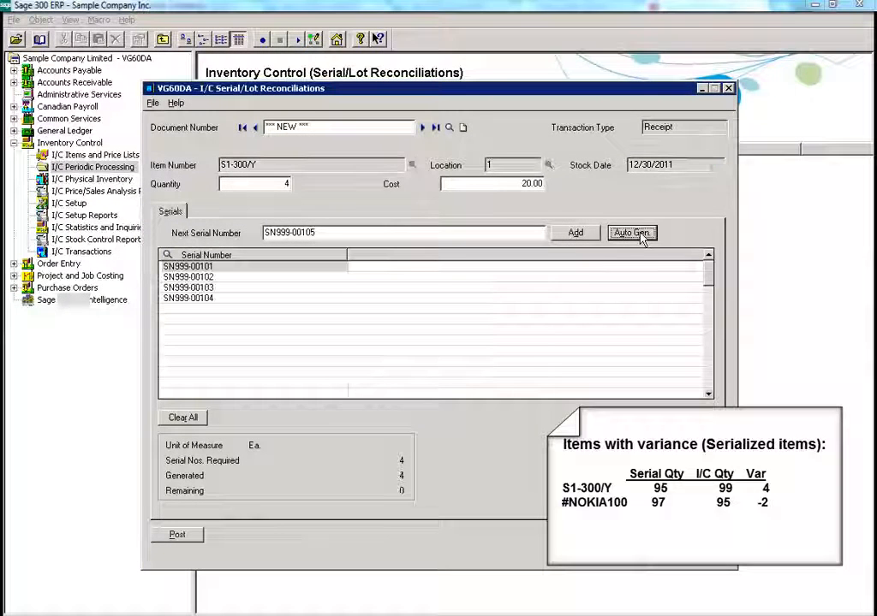
pyautogui.click(253, 277)
pyautogui.click(251, 287)
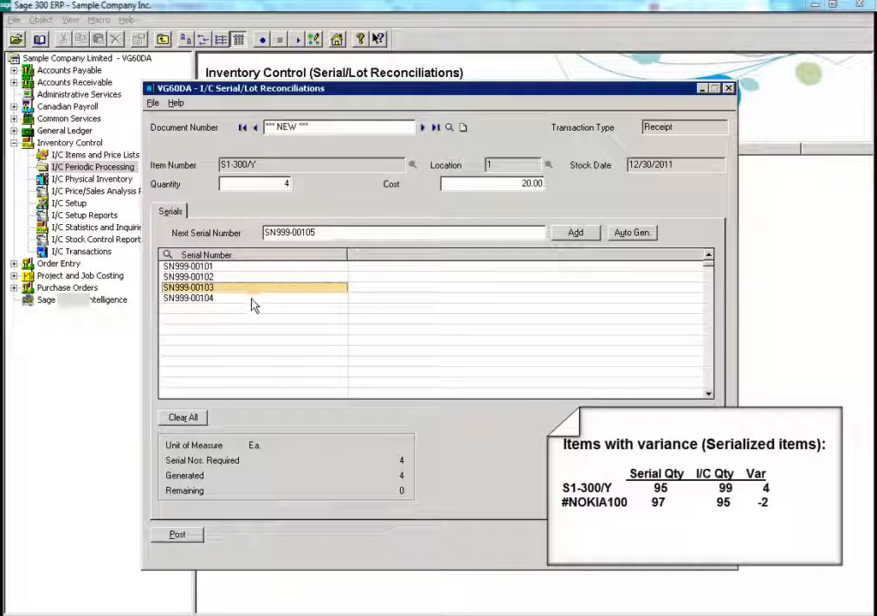
pyautogui.click(251, 298)
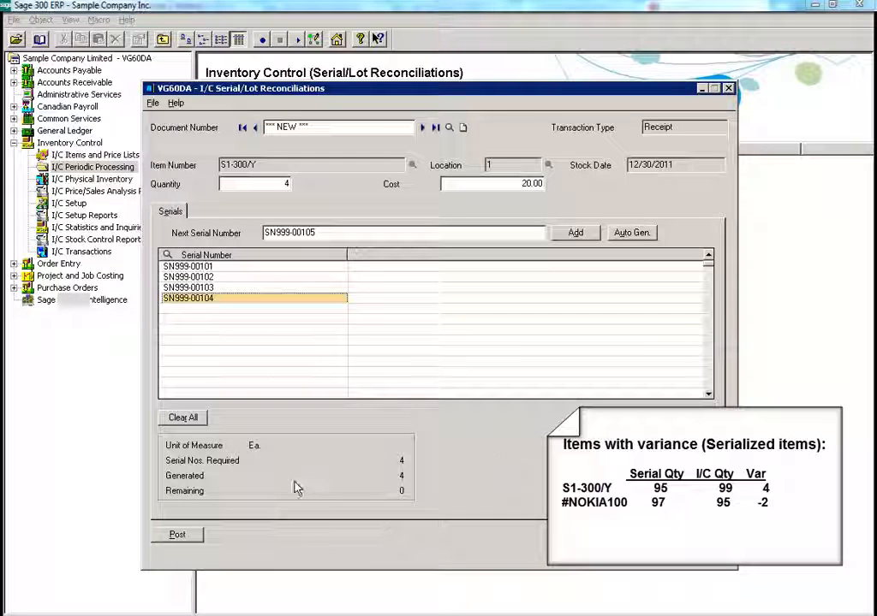
pyautogui.click(177, 537)
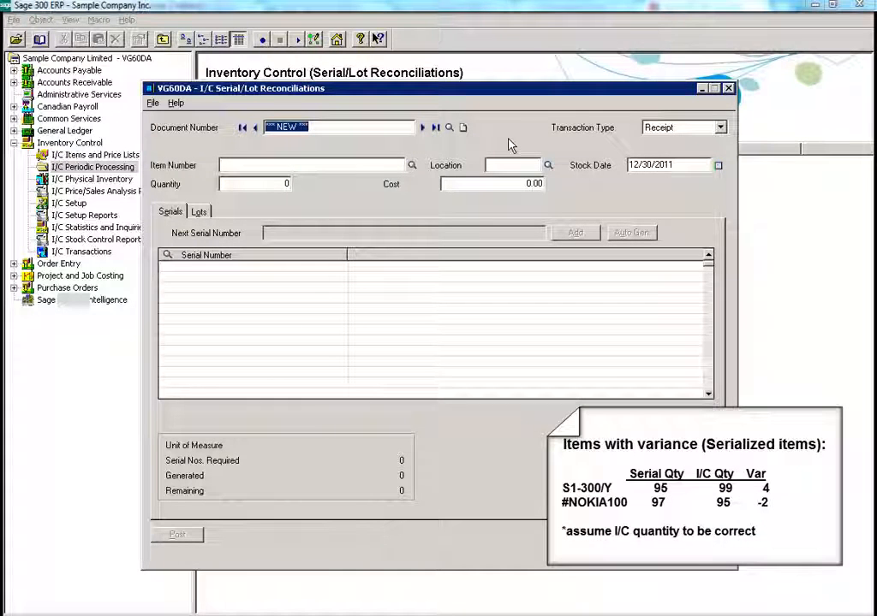
# Set the new reconciliation's transaction type to Shipment and enter item #NOKIA100, location 1 and quantity 2, keeping the default stock date.
pyautogui.click(665, 130)
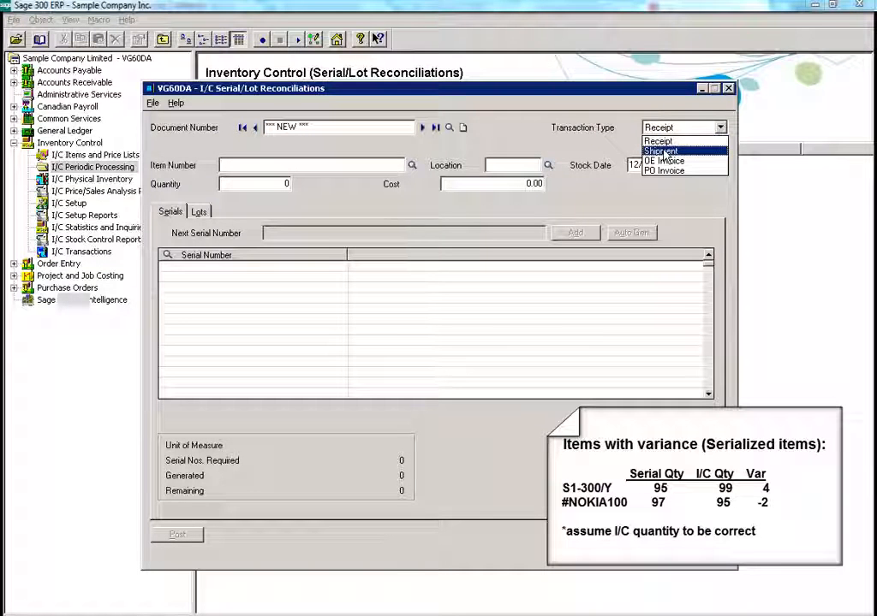
pyautogui.click(665, 153)
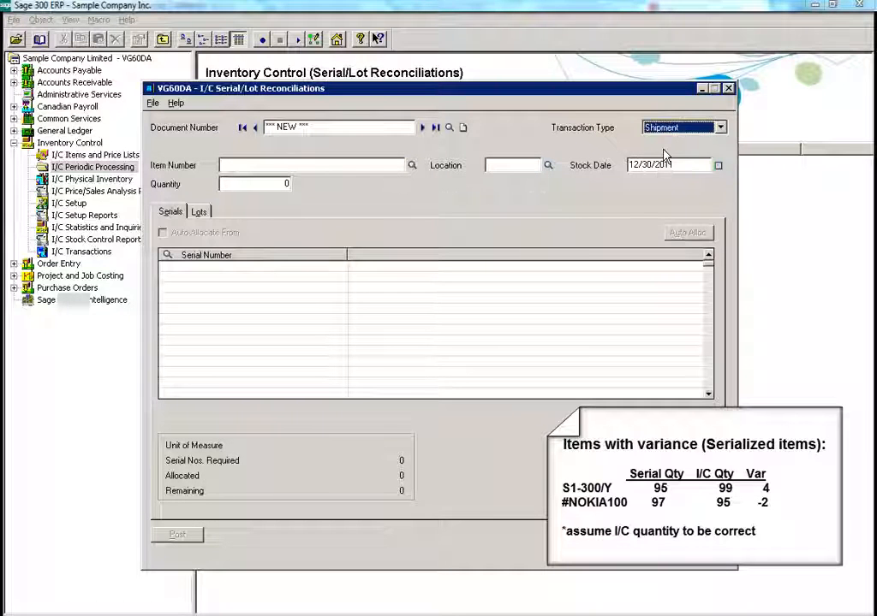
pyautogui.click(362, 164)
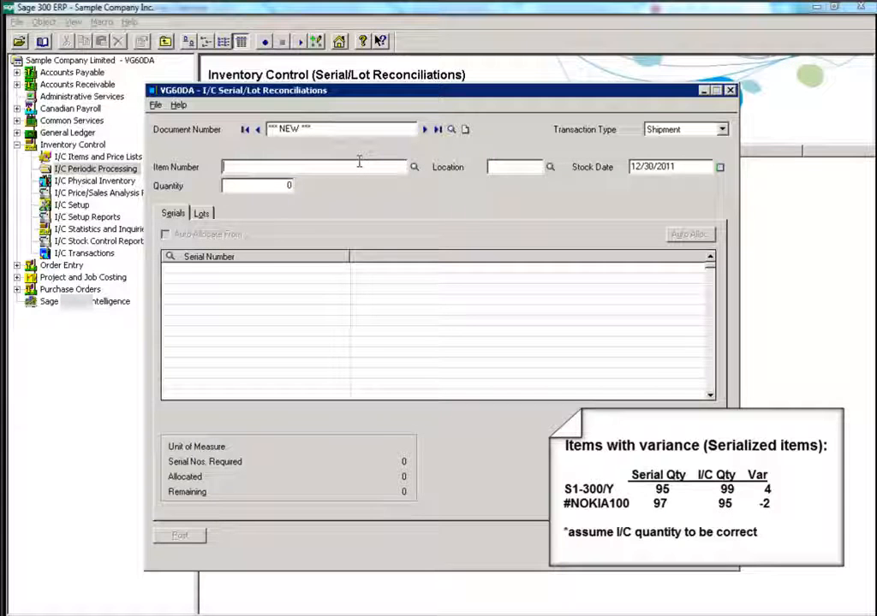
pyautogui.write('NOKIA')
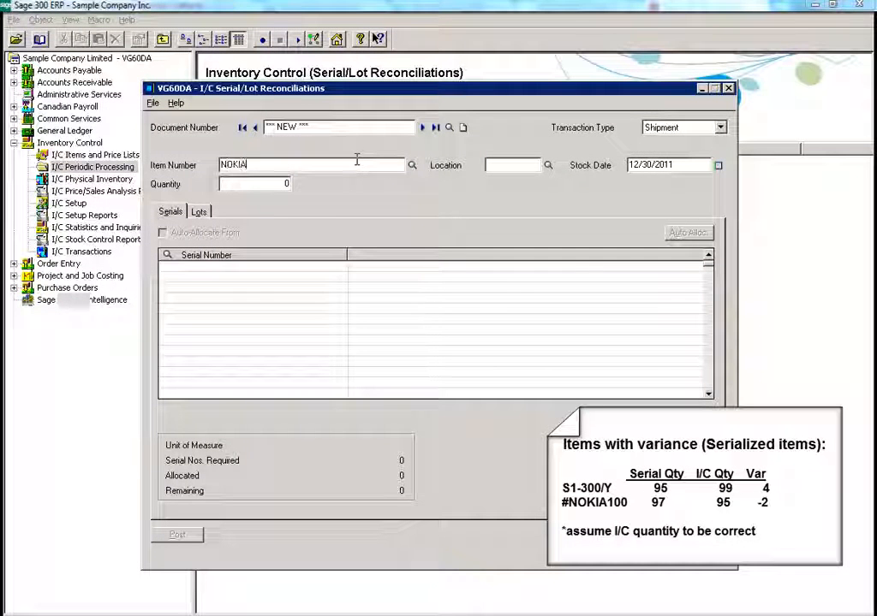
pyautogui.write('100')
pyautogui.press('Tab')
pyautogui.write('1')
pyautogui.press('Tab')
pyautogui.press('Tab')
pyautogui.write('2')
pyautogui.press('Tab')
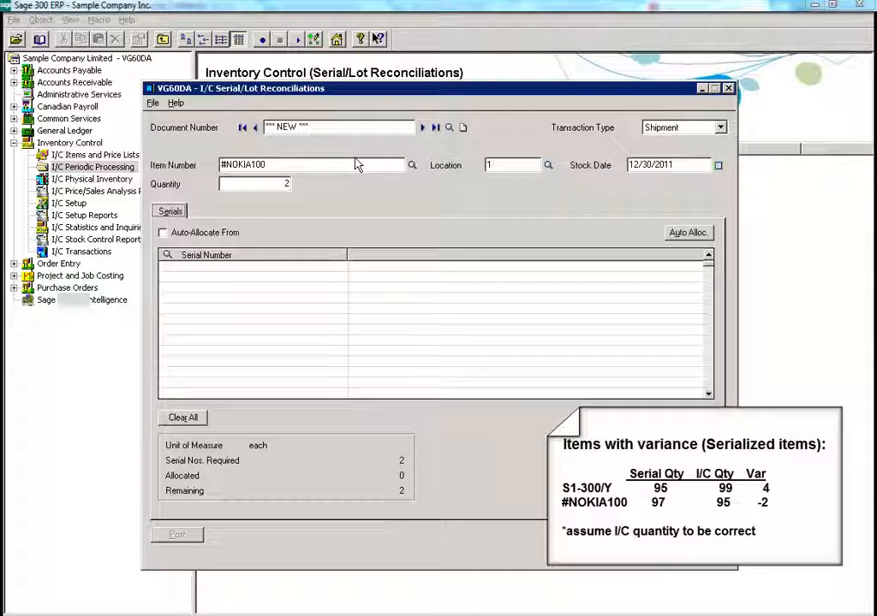
# Look up the available serial numbers for item #NOKIA100 and allocate the last one, 100100, to the shipment.
pyautogui.click(241, 262)
pyautogui.press('F5')
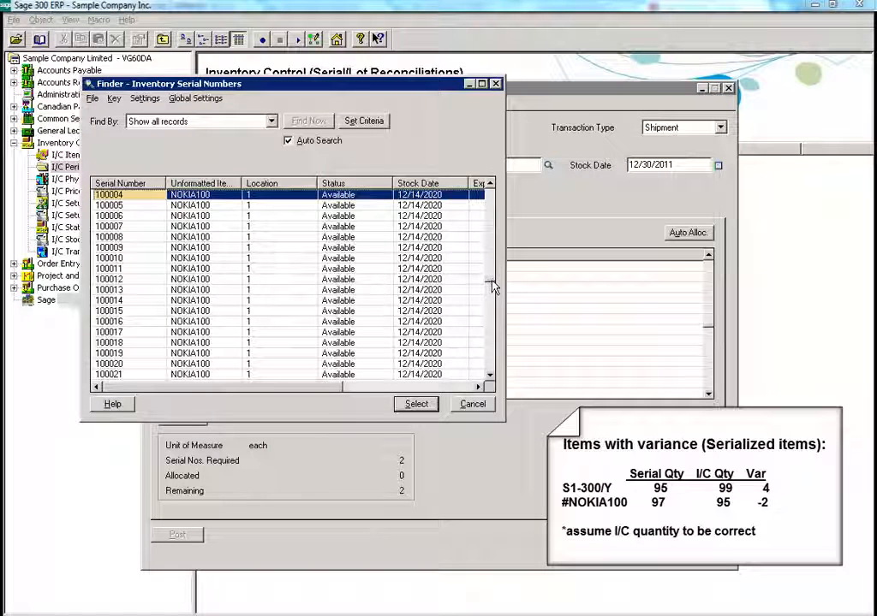
pyautogui.press('Down')
pyautogui.press('Down')
pyautogui.press('Down')
pyautogui.press('Down')
pyautogui.press('Down')
pyautogui.press('Down')
pyautogui.press('Down')
pyautogui.press('Down')
pyautogui.press('Down')
pyautogui.press('Down')
pyautogui.press('Down')
pyautogui.press('Down')
pyautogui.press('Down')
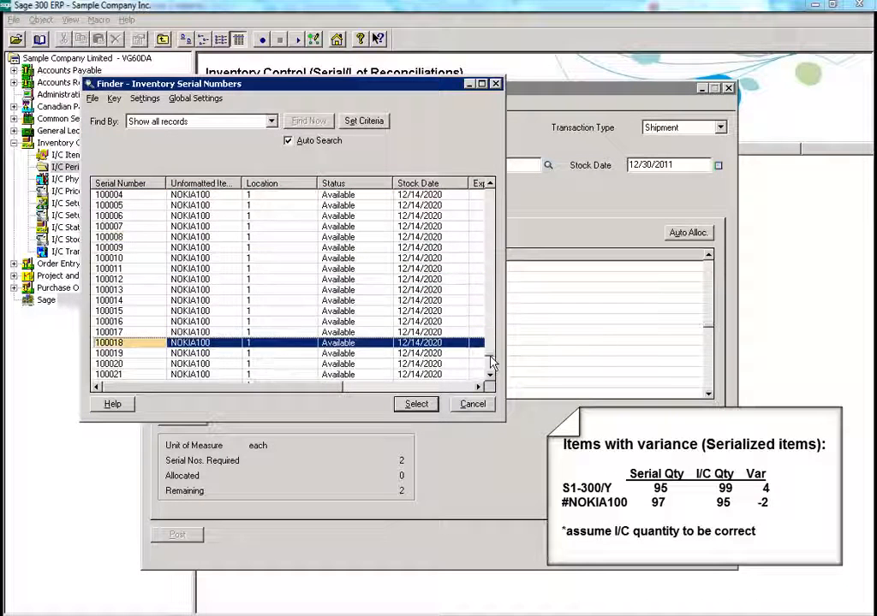
pyautogui.hotkey('ctrl', 'End')
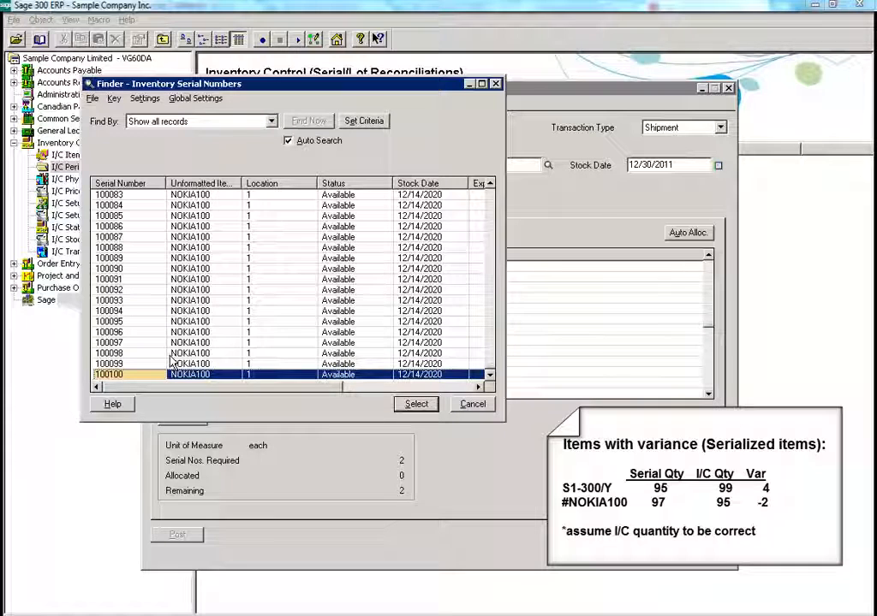
pyautogui.click(415, 404)
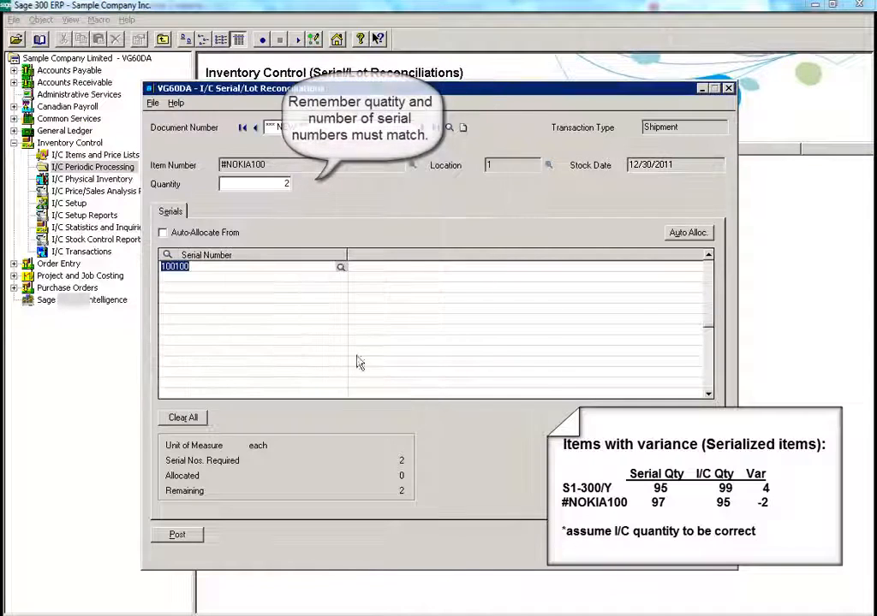
# Allocate serial number 100099 as the shipment's second serial, then close the reconciliation and choose to post it.
pyautogui.click(280, 283)
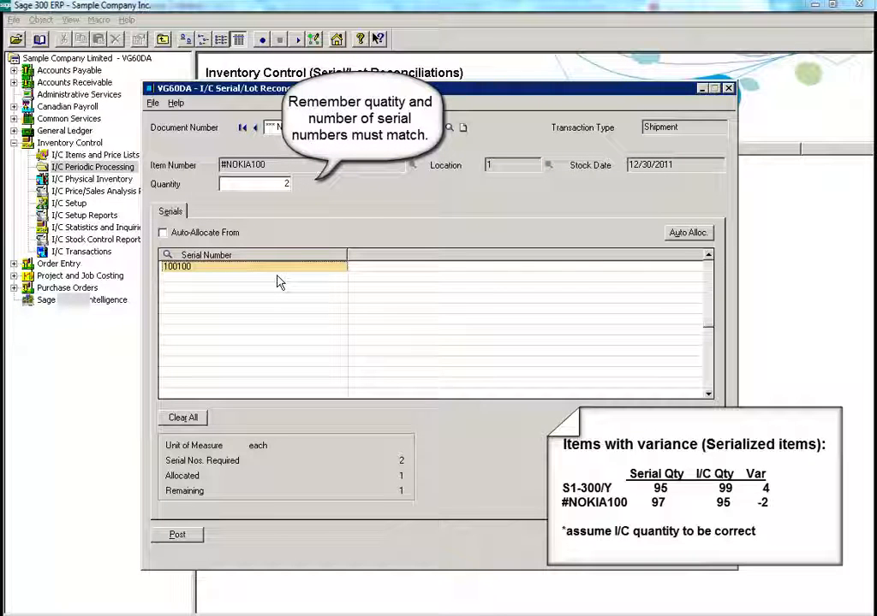
pyautogui.click(278, 278)
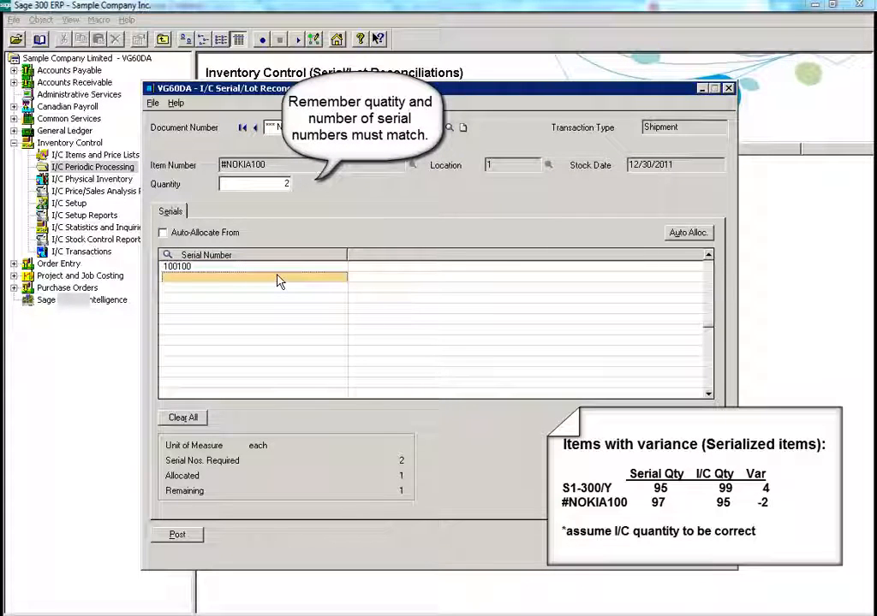
pyautogui.click(341, 278)
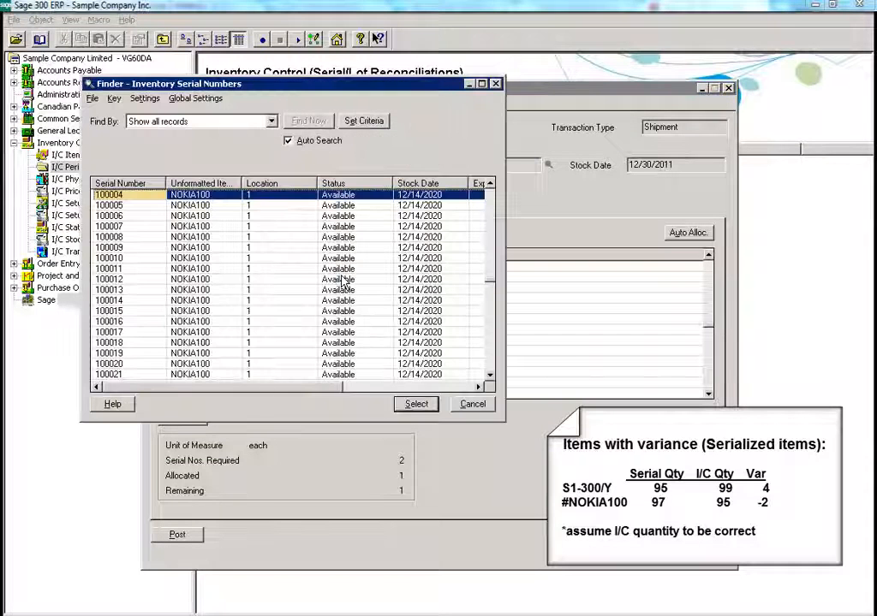
pyautogui.moveTo(489, 281); pyautogui.dragTo(490, 369)
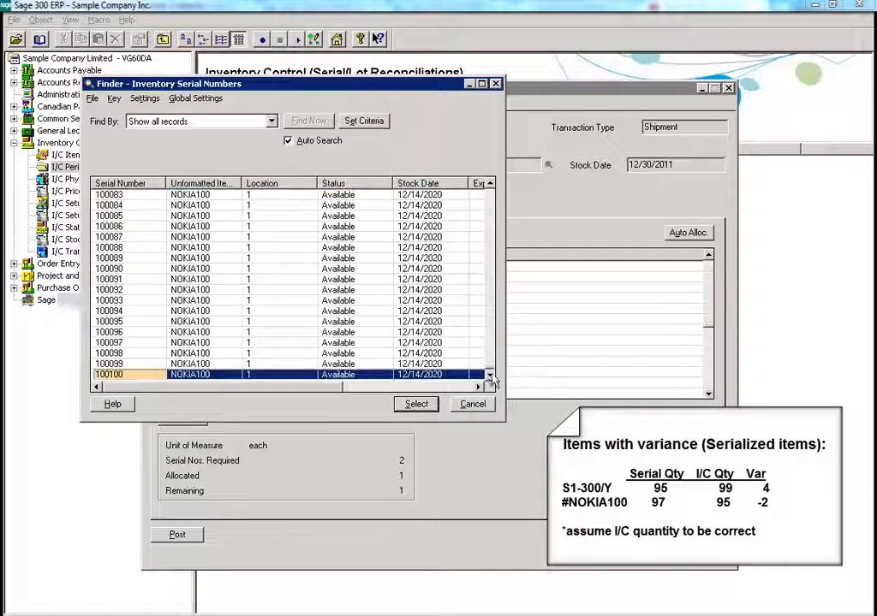
pyautogui.doubleClick(143, 365)
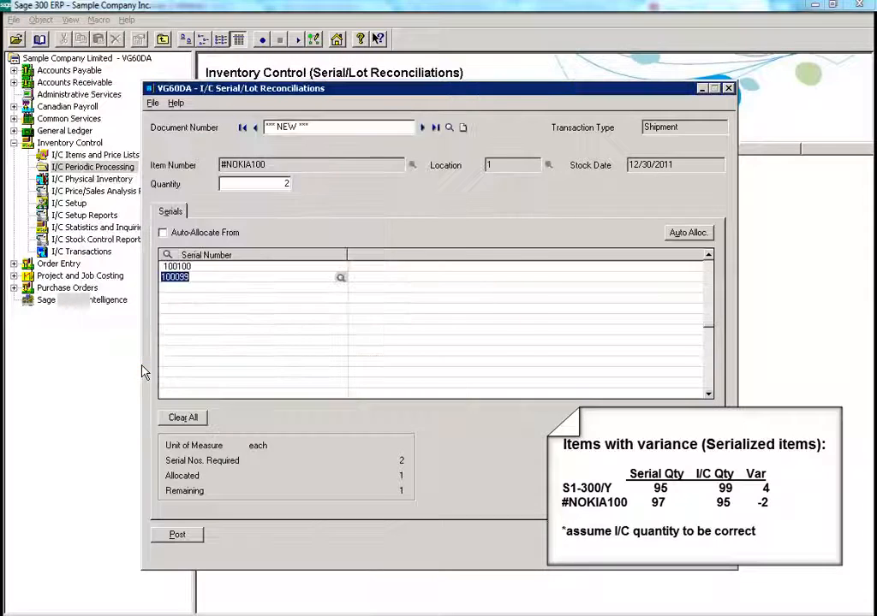
pyautogui.click(244, 274)
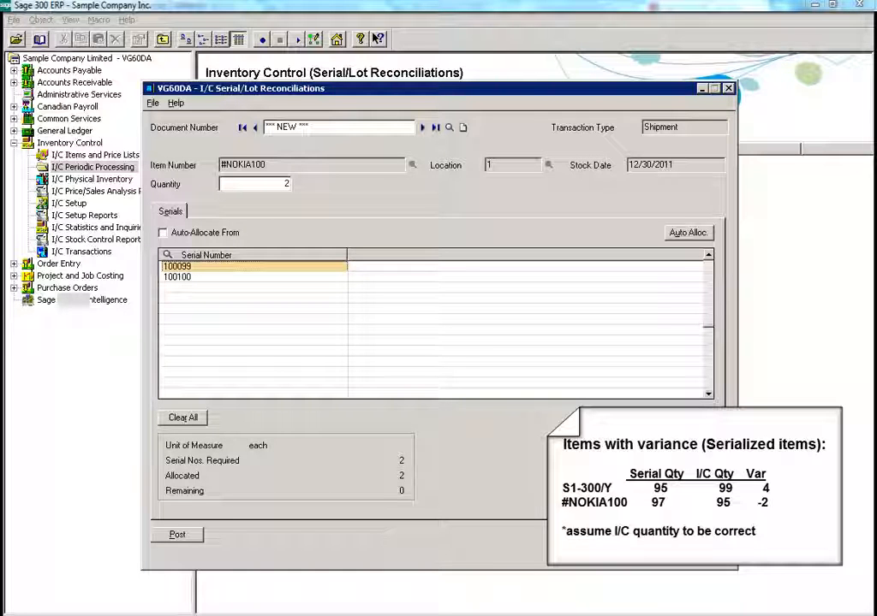
pyautogui.hotkey('alt', 'F4')
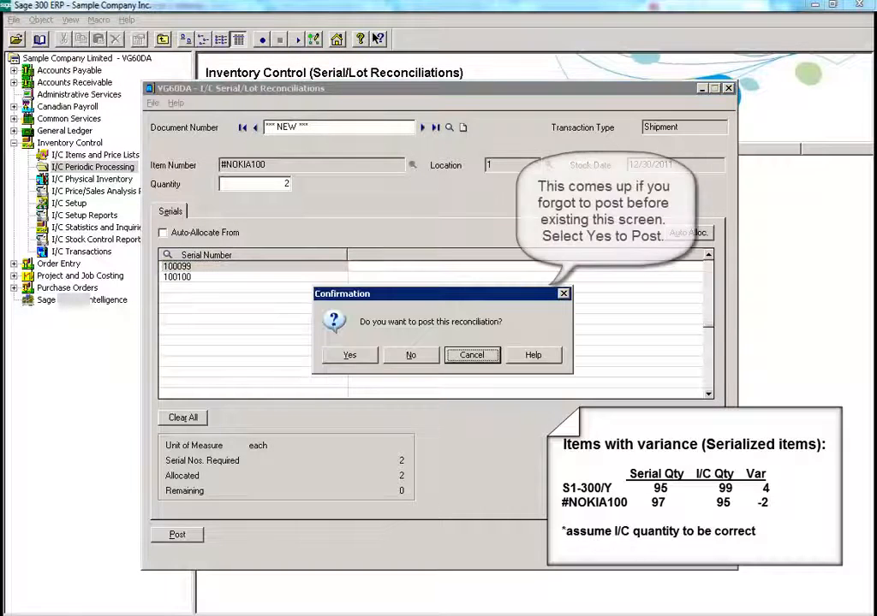
pyautogui.click(350, 359)
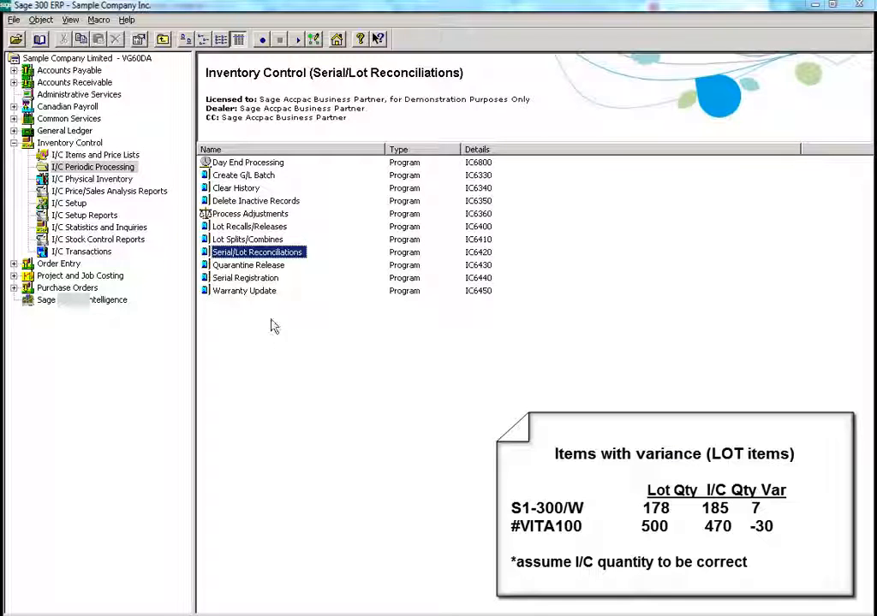
# Open a new Serial/Lot Reconciliation receipt for item S1-300/W at location 1, keeping the default stock date.
pyautogui.doubleClick(265, 253)
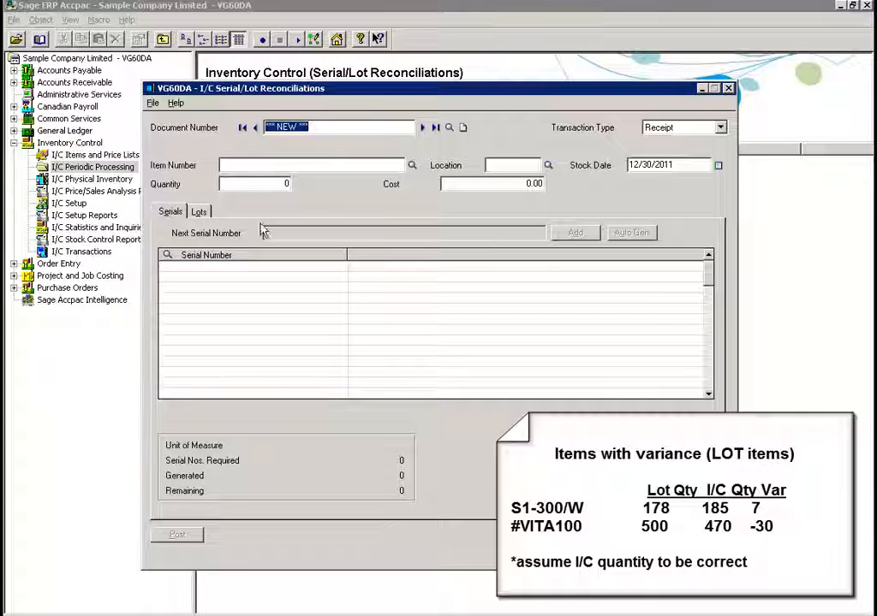
pyautogui.click(283, 164)
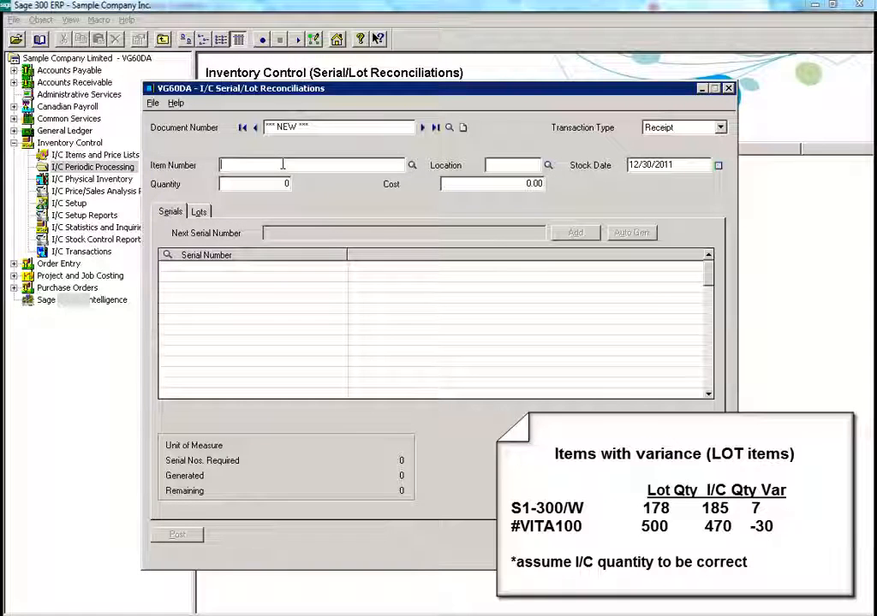
pyautogui.write('S1300W')
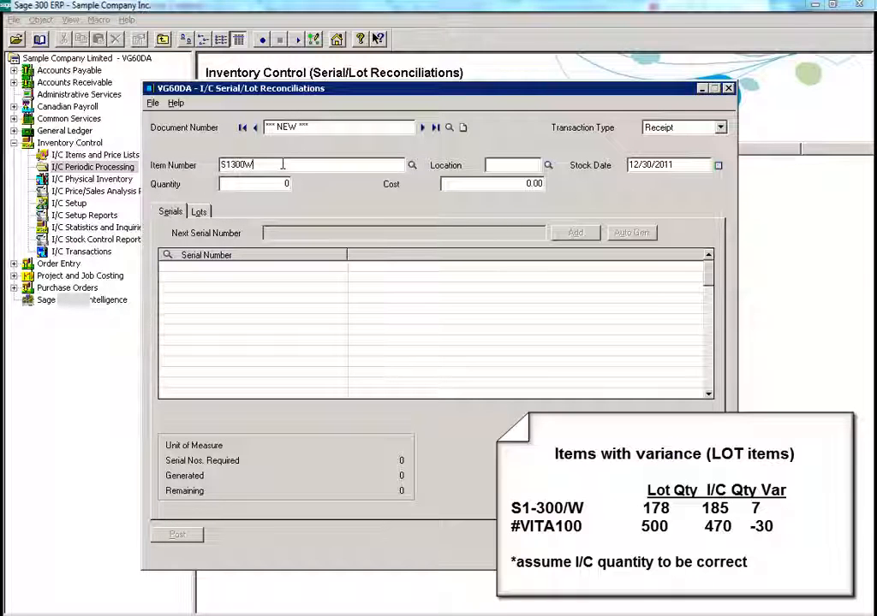
pyautogui.press('Tab')
pyautogui.write('1')
pyautogui.press('Tab')
pyautogui.press('Tab')
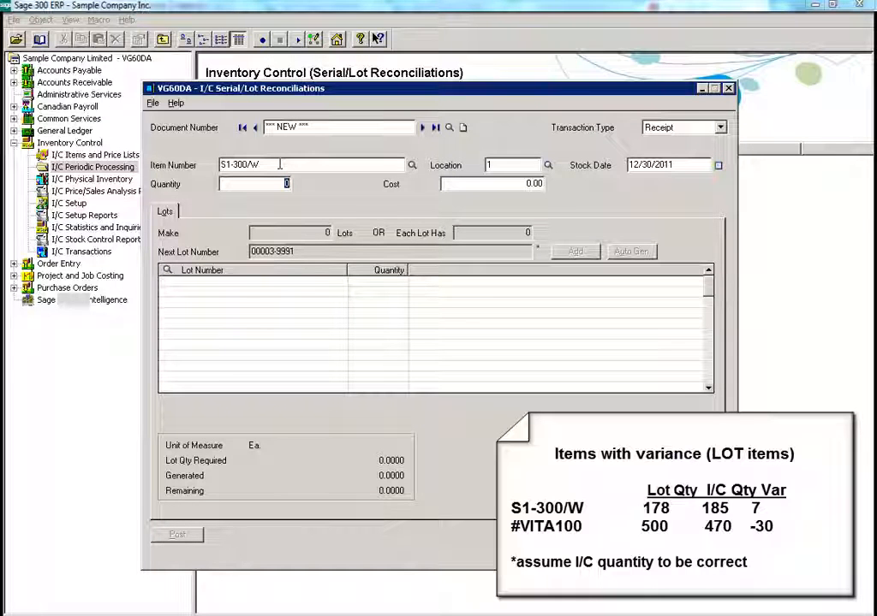
# Set the receipt's quantity to 7 and cost to 70.00, generate one lot for it, and post the reconciliation.
pyautogui.write('7')
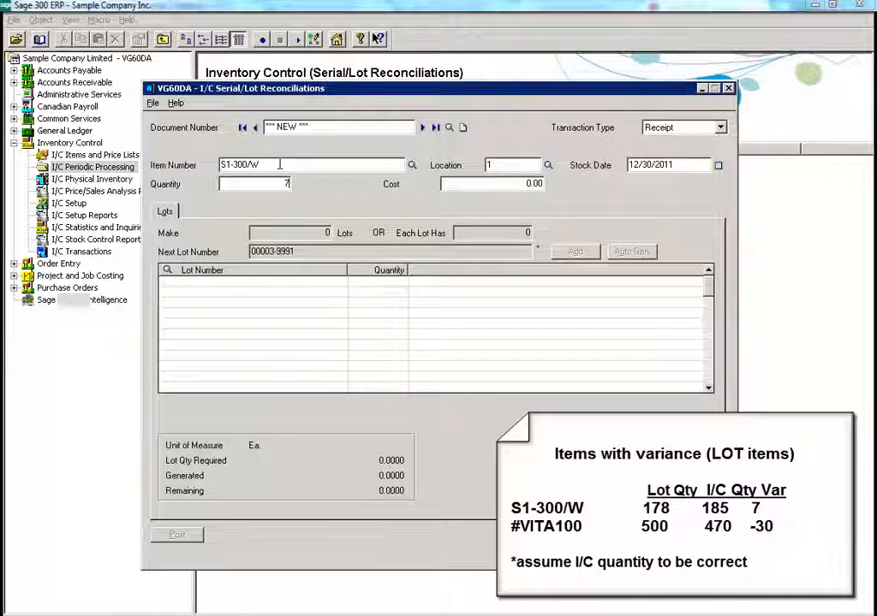
pyautogui.press('Tab')
pyautogui.write('70')
pyautogui.press('Tab')
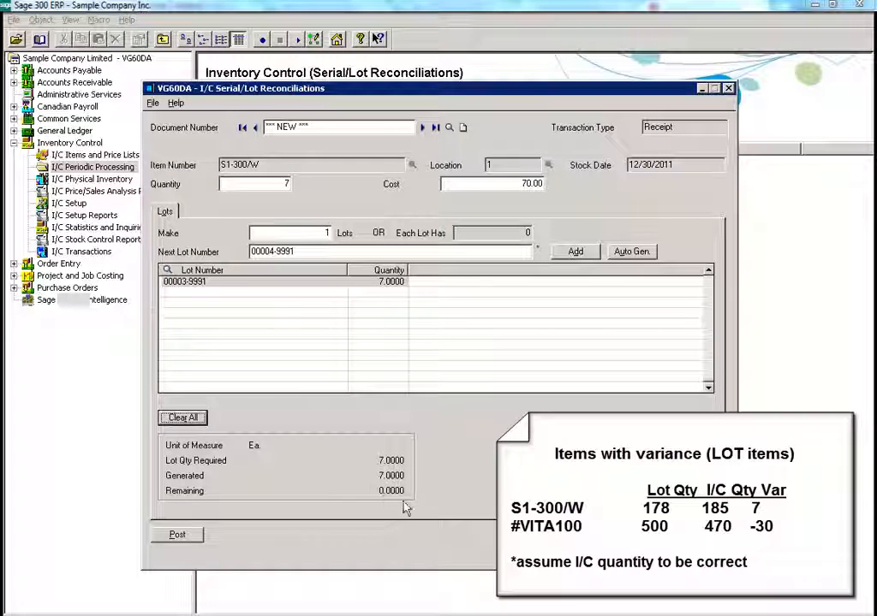
pyautogui.click(179, 538)
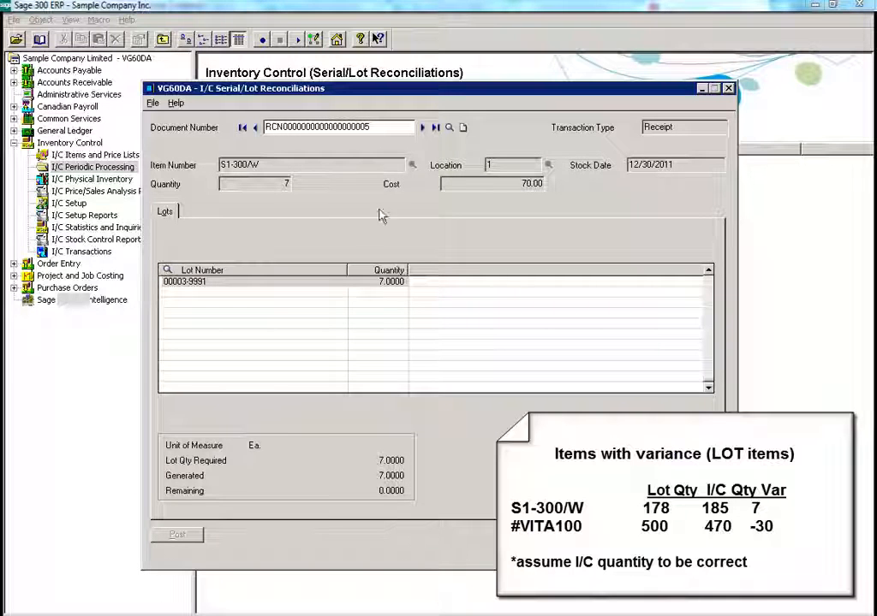
# Create a new Shipment reconciliation for item #VITA100 at location 1 with quantity 30, keeping the default stock date.
pyautogui.click(462, 126)
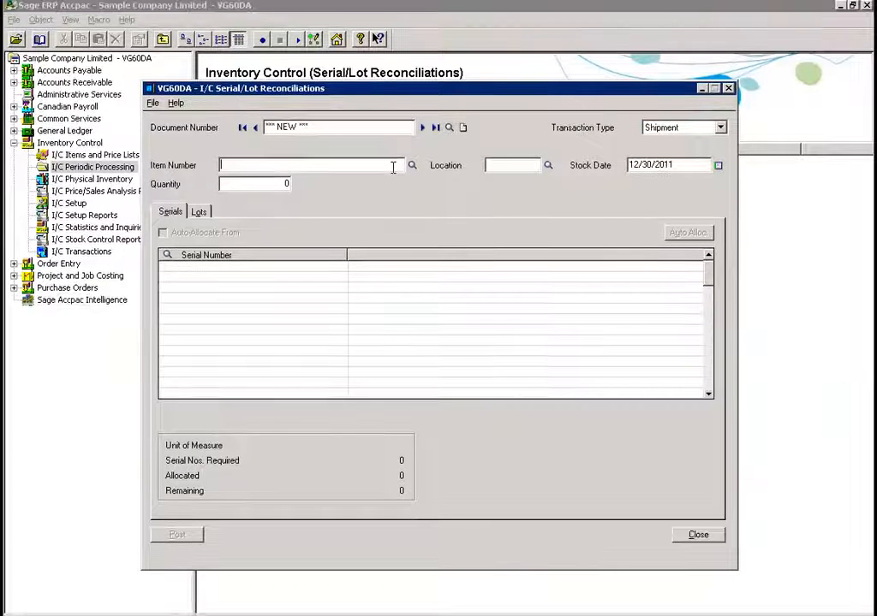
pyautogui.write('VI')
pyautogui.write('TA')
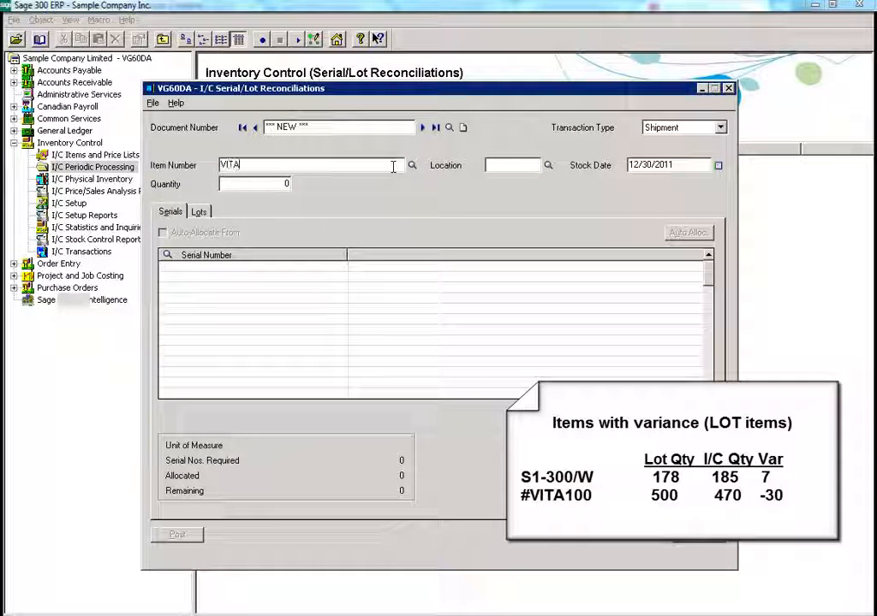
pyautogui.write('100')
pyautogui.press('Tab')
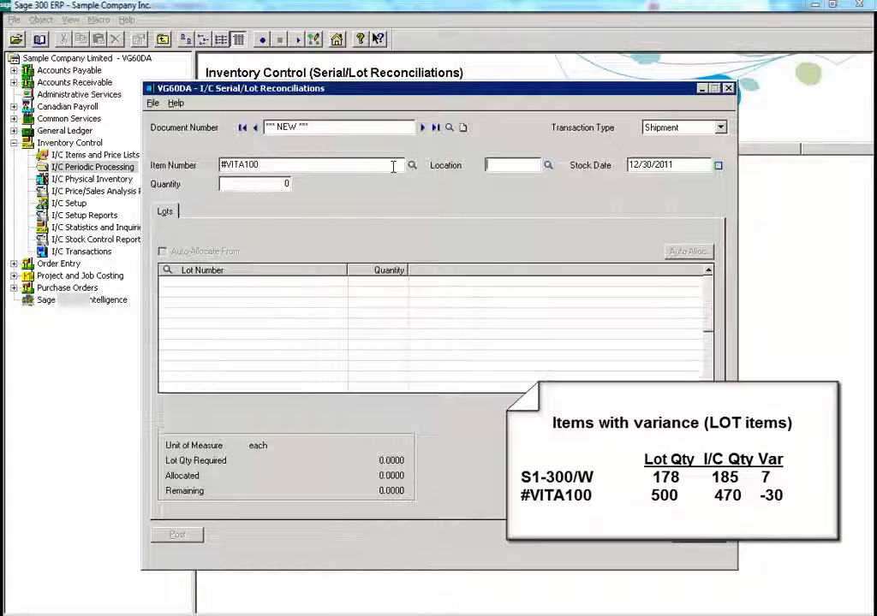
pyautogui.write('1')
pyautogui.press('Tab')
pyautogui.press('Tab')
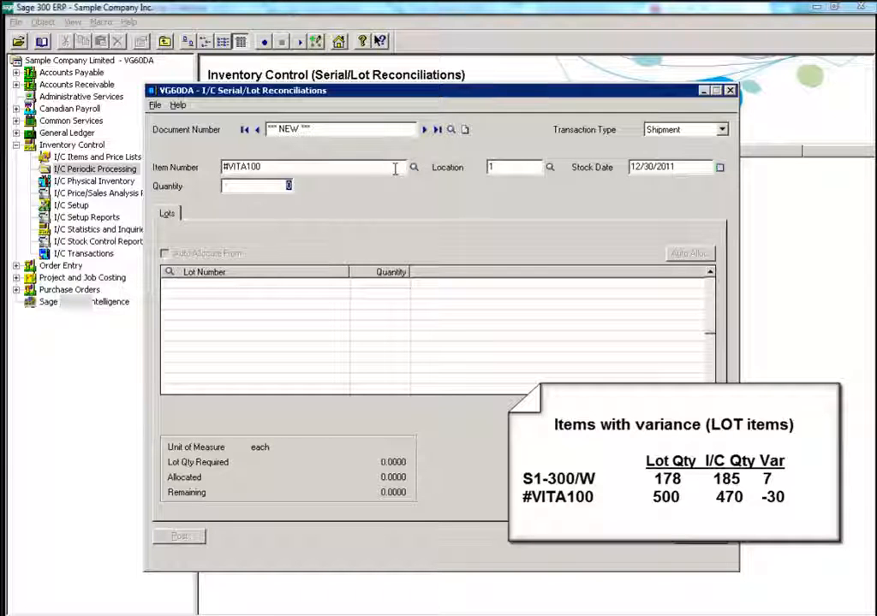
pyautogui.write('30')
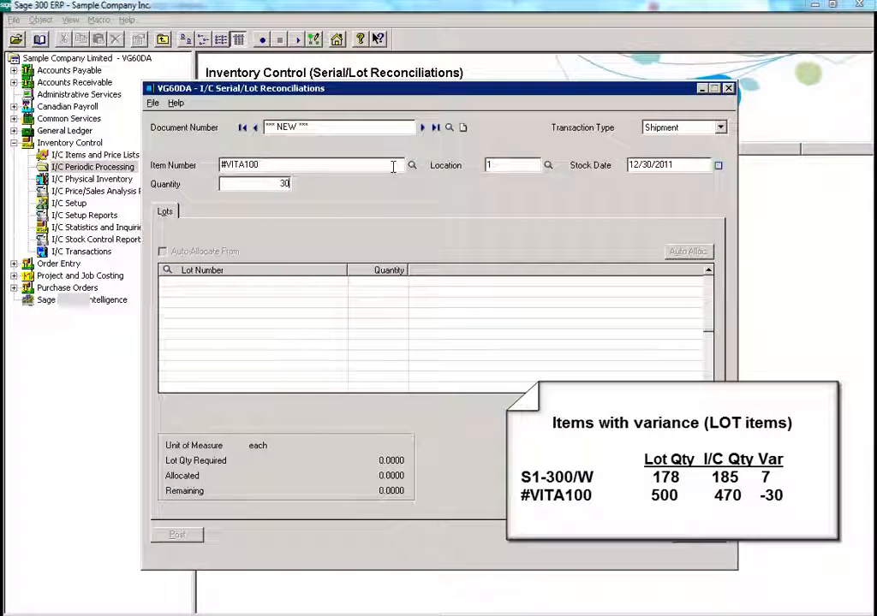
pyautogui.press('Tab')
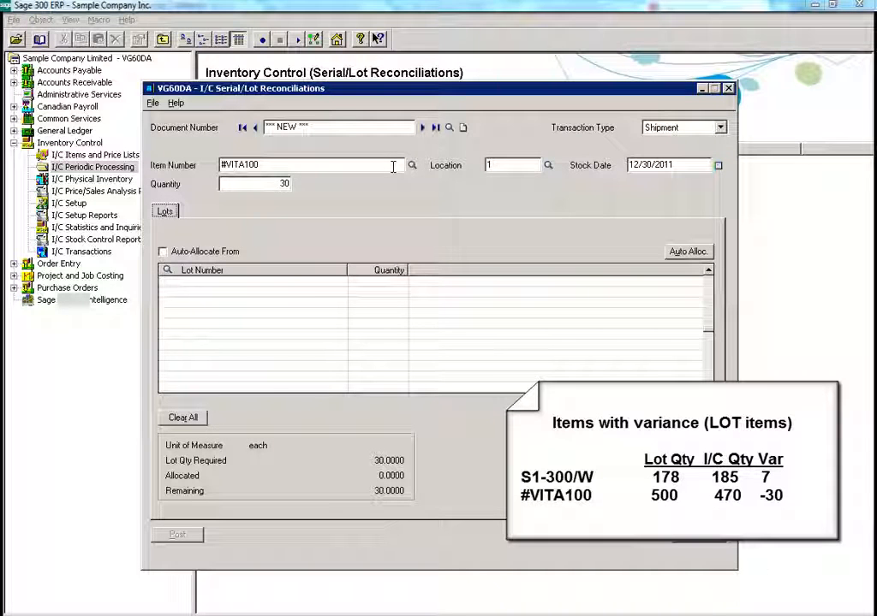
# Allocate a quantity of 30 from lot 900005 to the #VITA100 shipment and post the reconciliation.
pyautogui.click(253, 272)
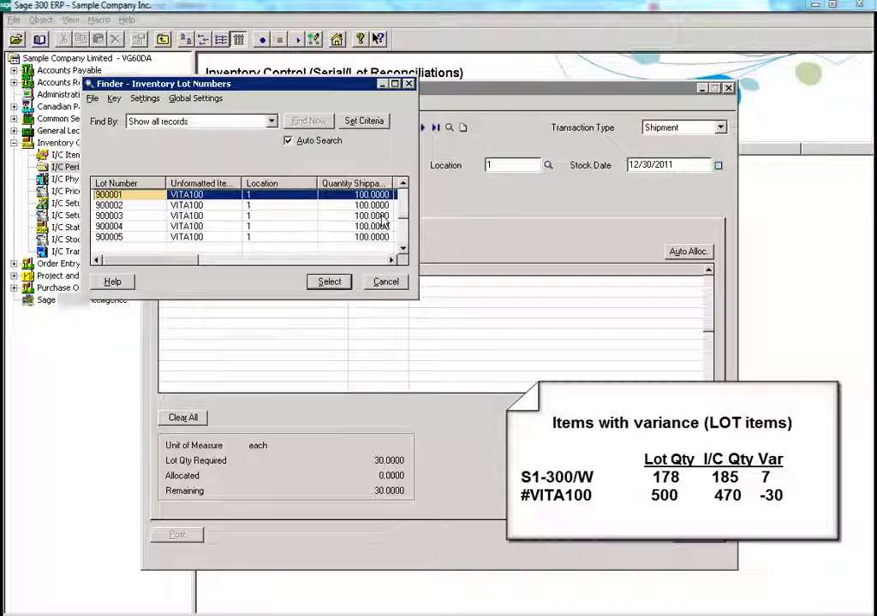
pyautogui.click(403, 255)
pyautogui.click(404, 254)
pyautogui.click(404, 255)
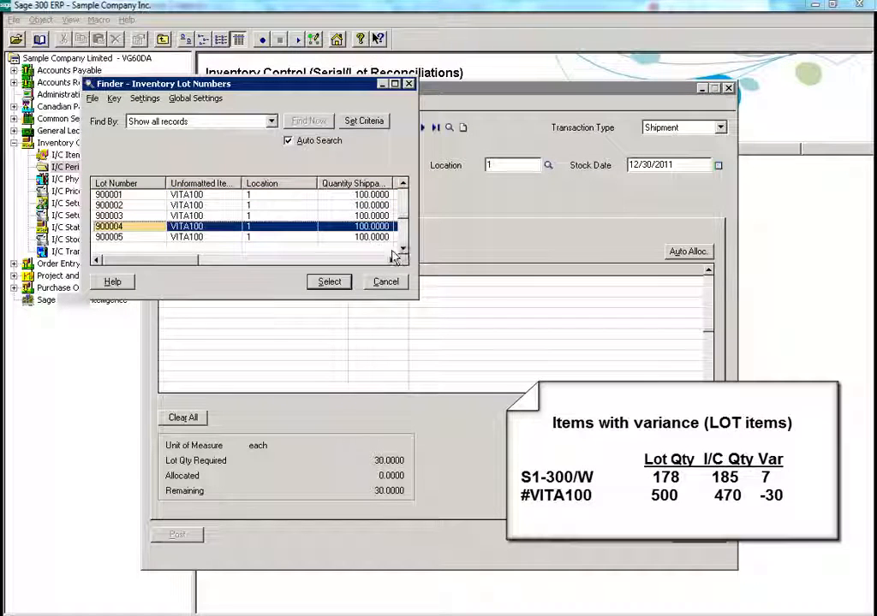
pyautogui.click(404, 254)
pyautogui.click(329, 282)
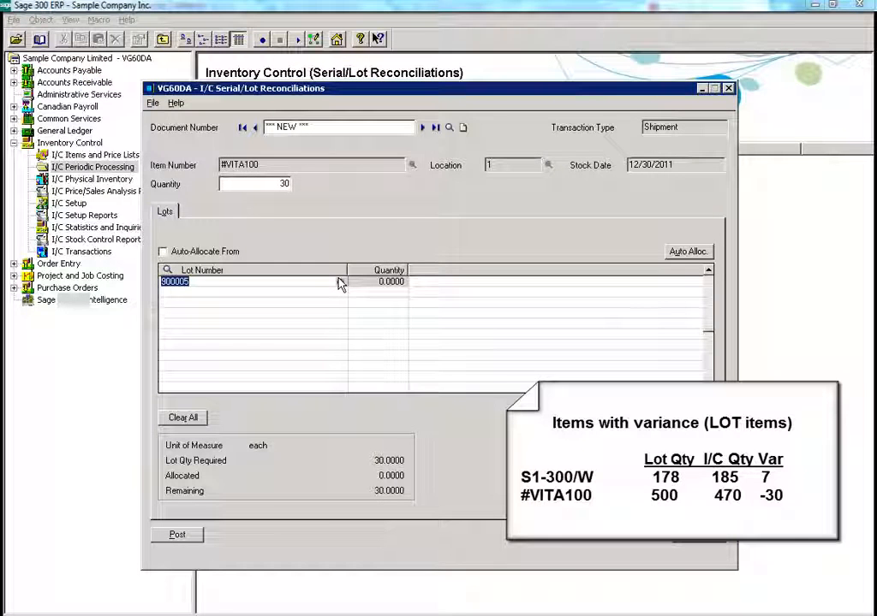
pyautogui.click(366, 282)
pyautogui.write('30')
pyautogui.press('Tab')
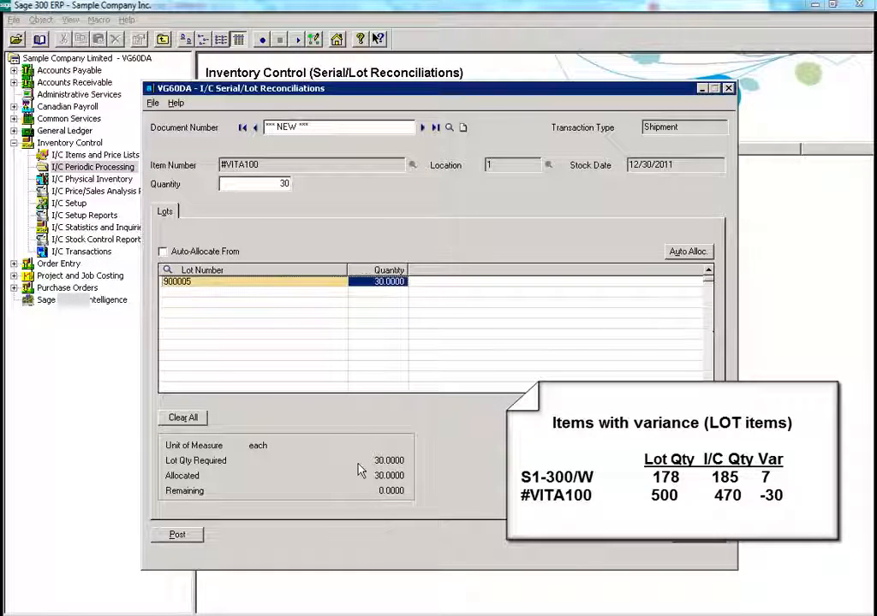
pyautogui.click(177, 535)
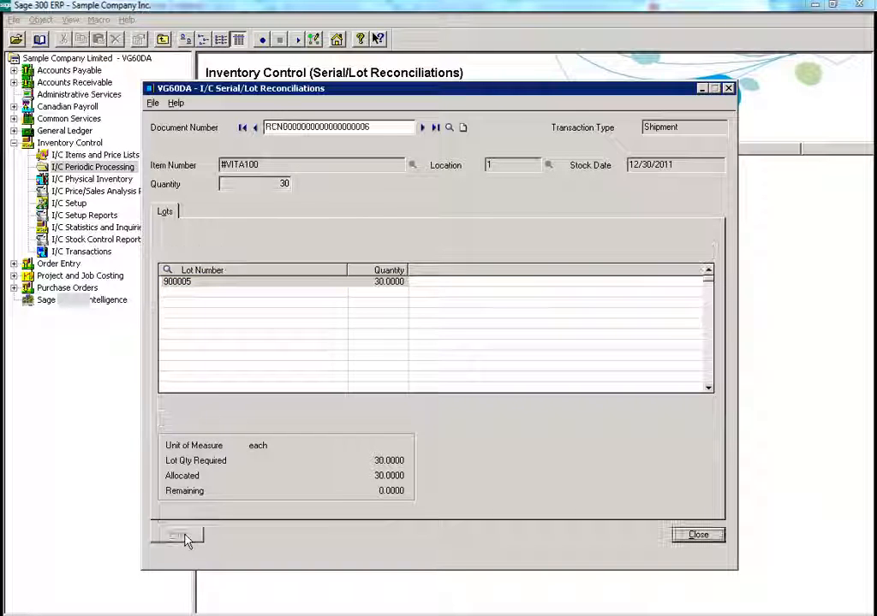
# Close the Serial/Lot Reconciliations window and check the serial number quantity on hand report for variances on items #NOKIA100 and S1-300/Y.
pyautogui.click(698, 536)
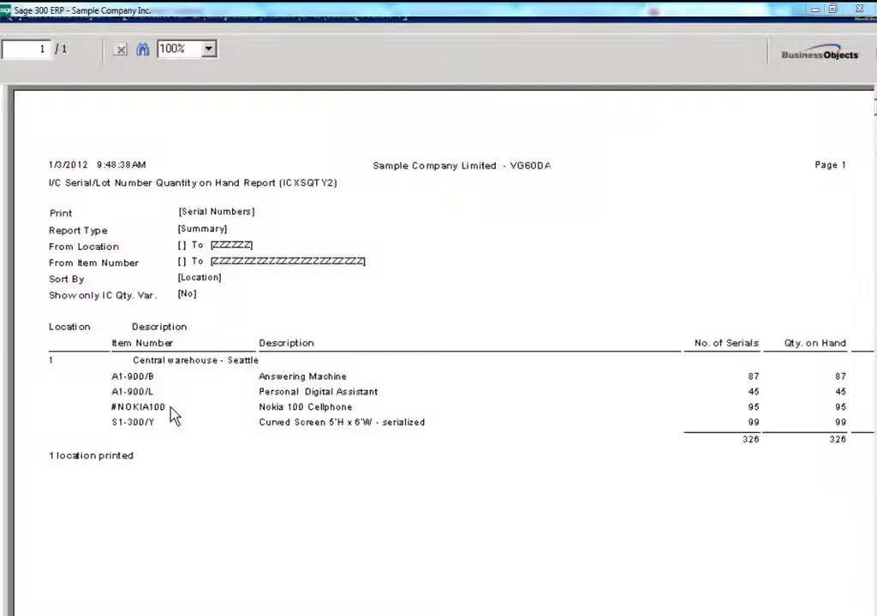
pyautogui.click(167, 407)
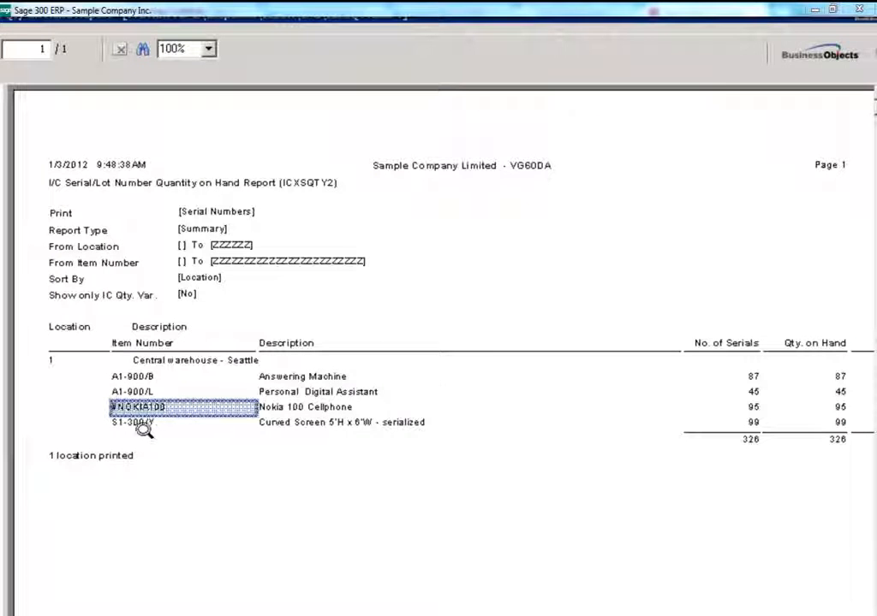
pyautogui.click(144, 425)
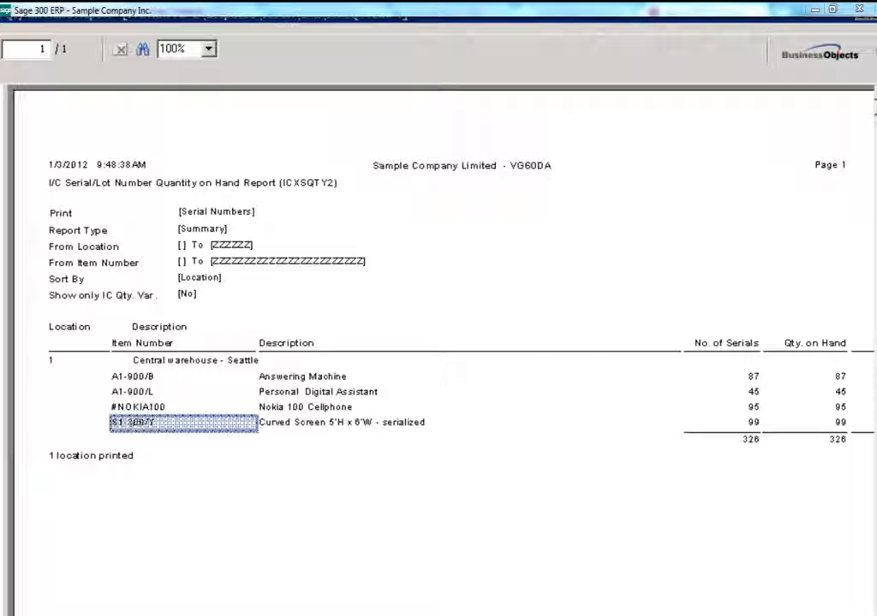
pyautogui.hscroll(2, 439, 351)
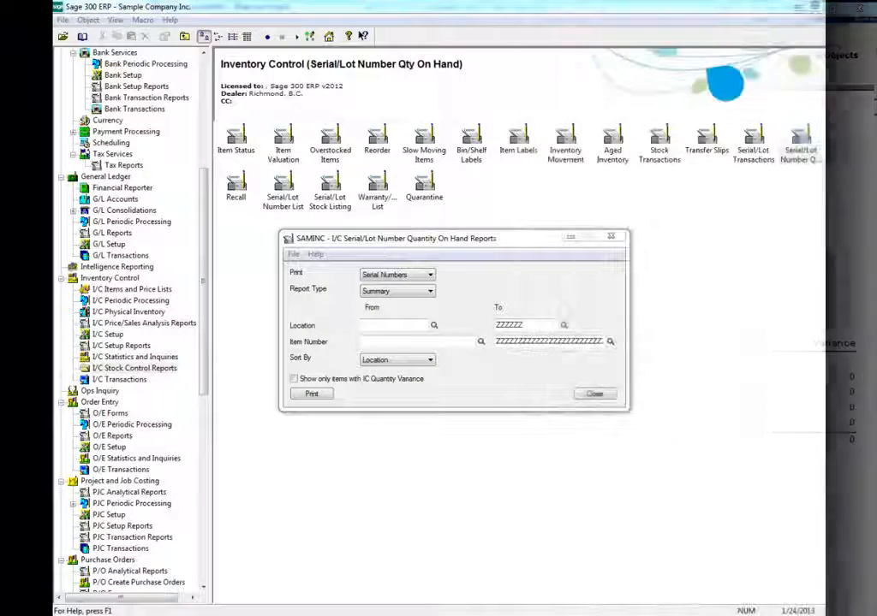
# Print the Serial/Lot Number Quantity On Hand report for Lot Numbers as a Summary sorted by Location.
pyautogui.click(419, 283)
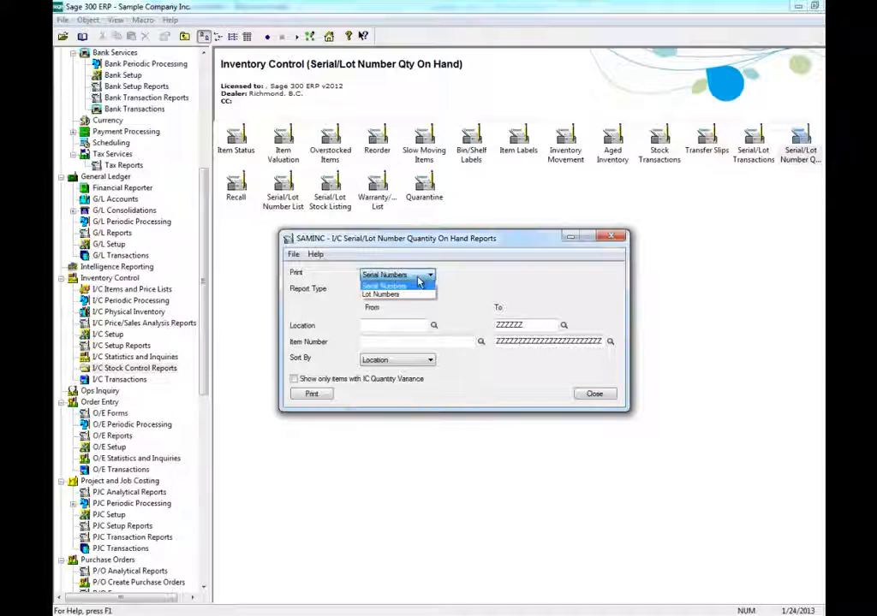
pyautogui.click(418, 296)
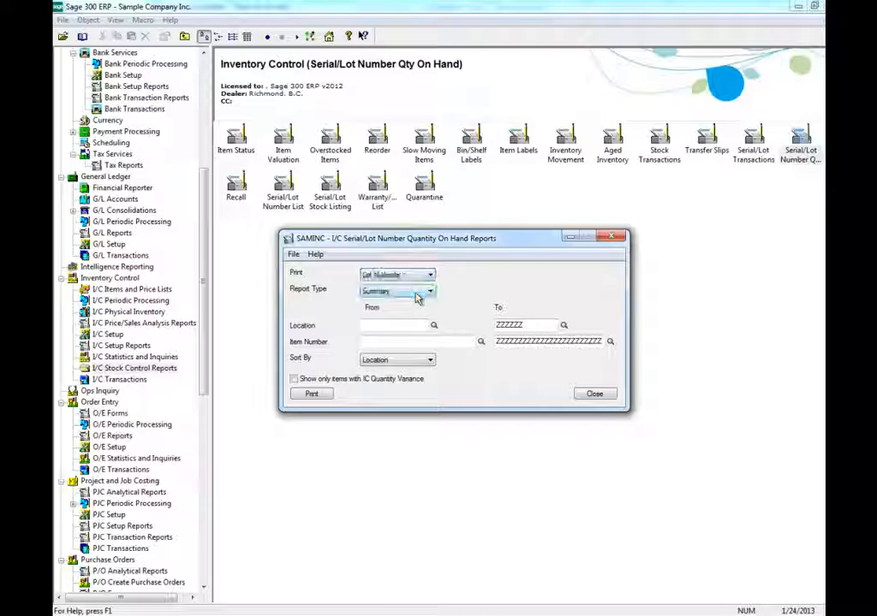
pyautogui.click(310, 394)
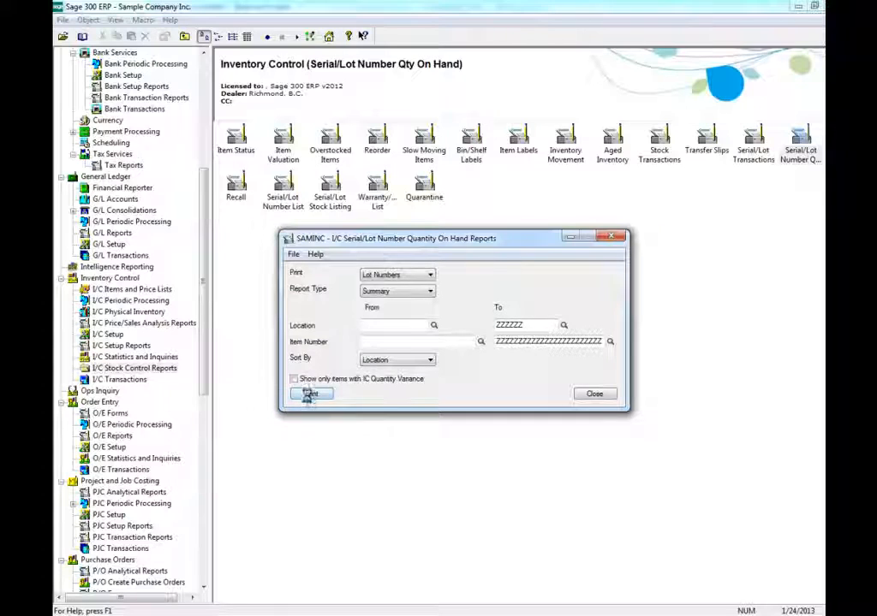